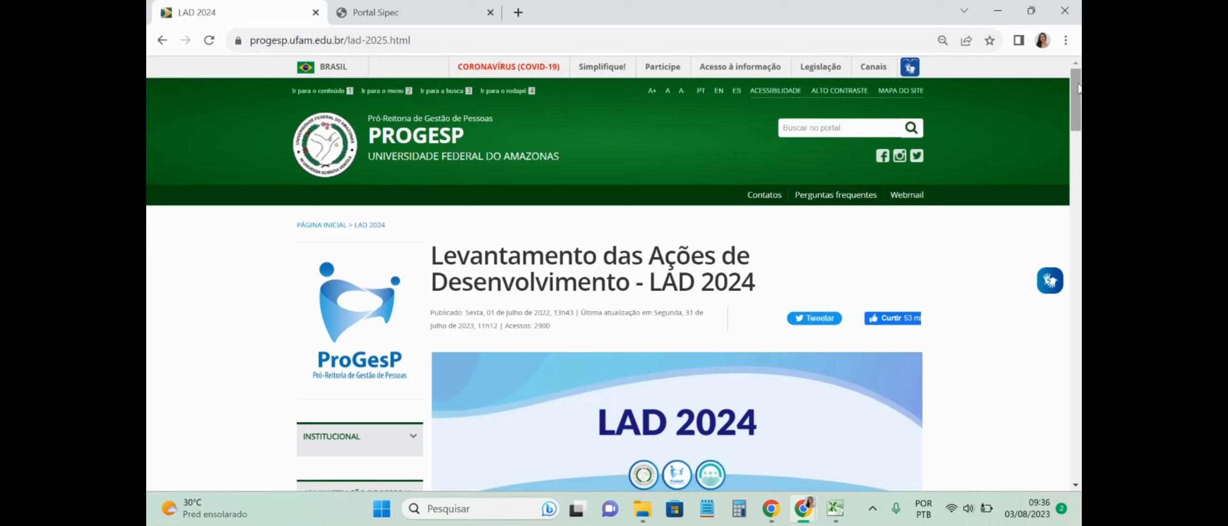
# Step: Scroll past the LAD 2024 resource buttons and switch to the needs-survey workbook in Excel
pyautogui.moveTo(1079, 88); pyautogui.dragTo(1079, 195)
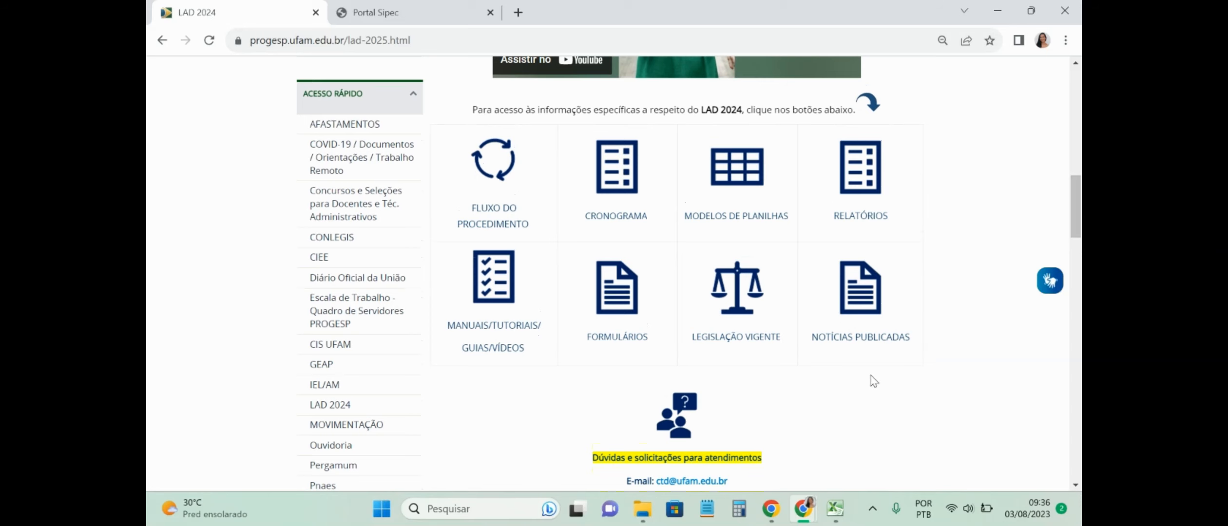
pyautogui.click(835, 509)
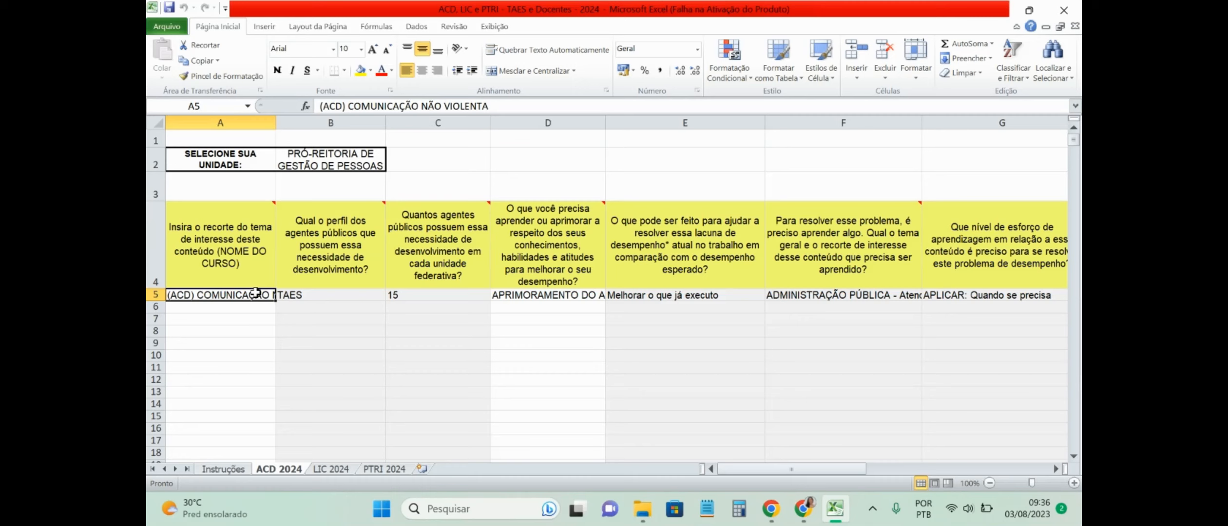
pyautogui.press('Right')
pyautogui.press('Right')
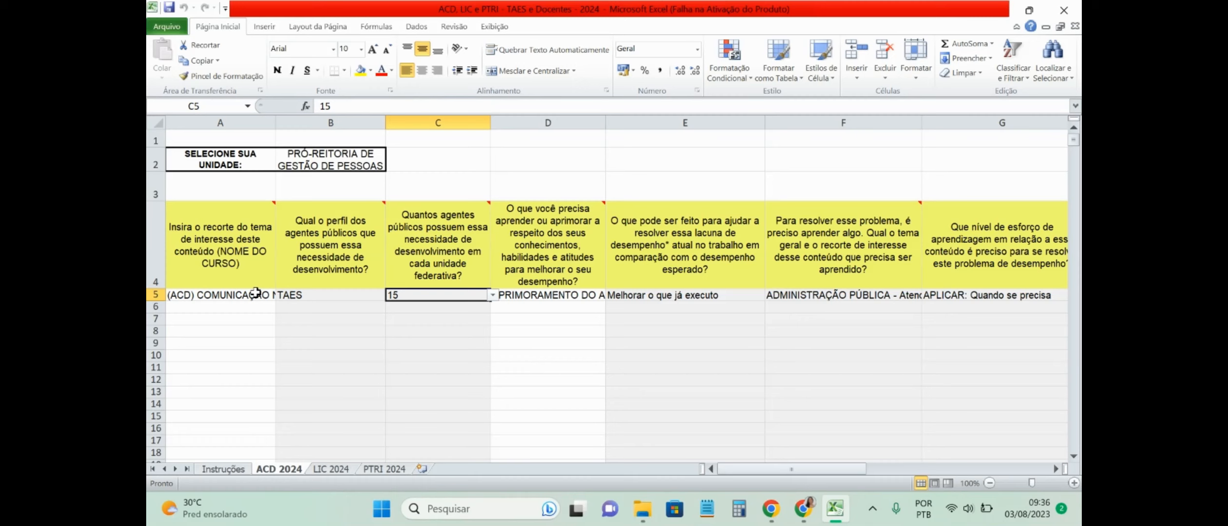
pyautogui.press('Right')
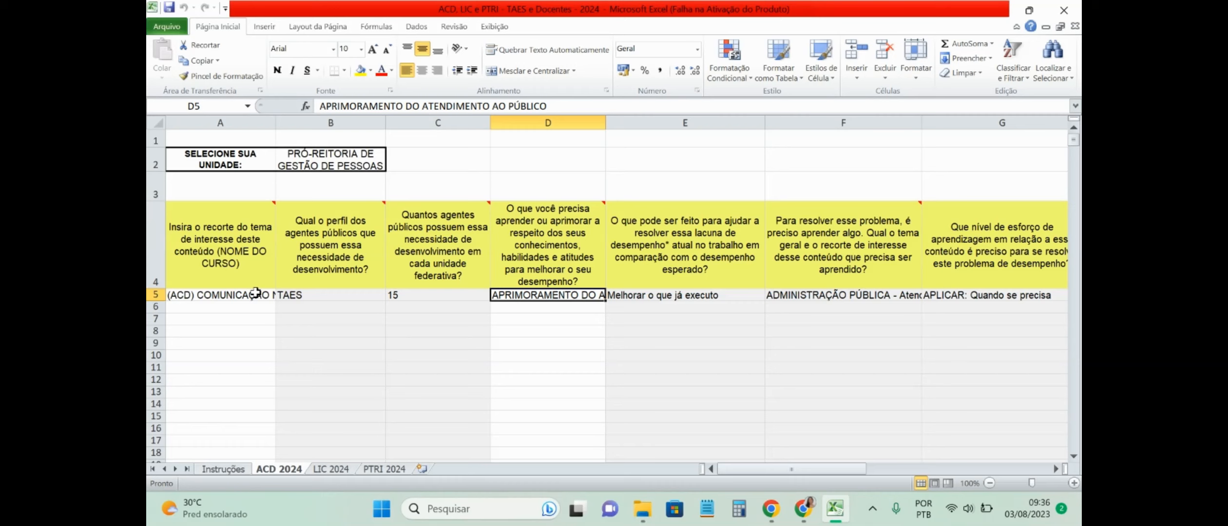
pyautogui.press('Right')
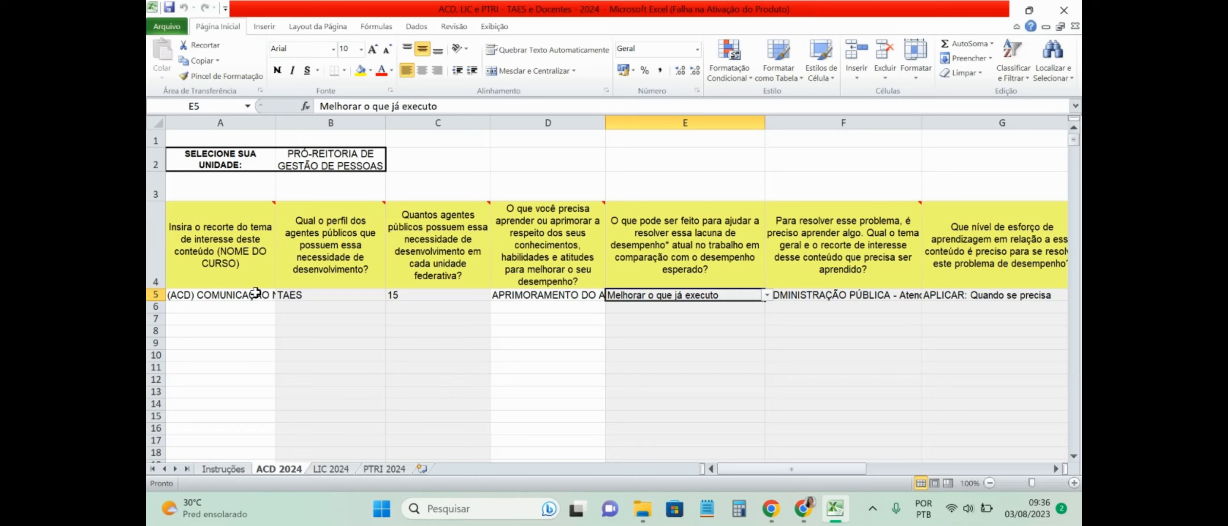
pyautogui.press('Right')
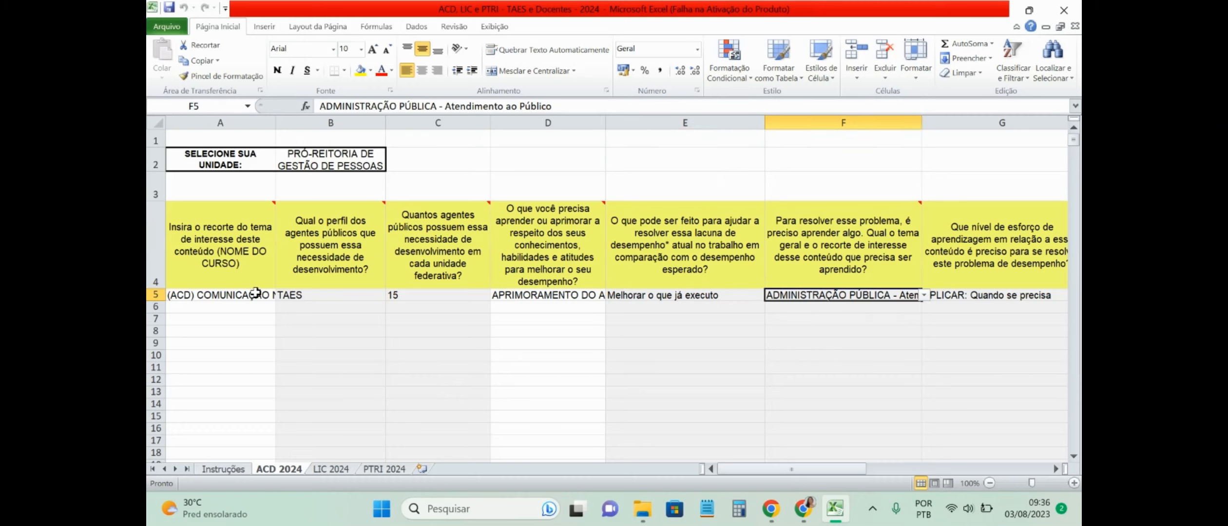
pyautogui.press('Right')
pyautogui.press('Right')
pyautogui.press('Right')
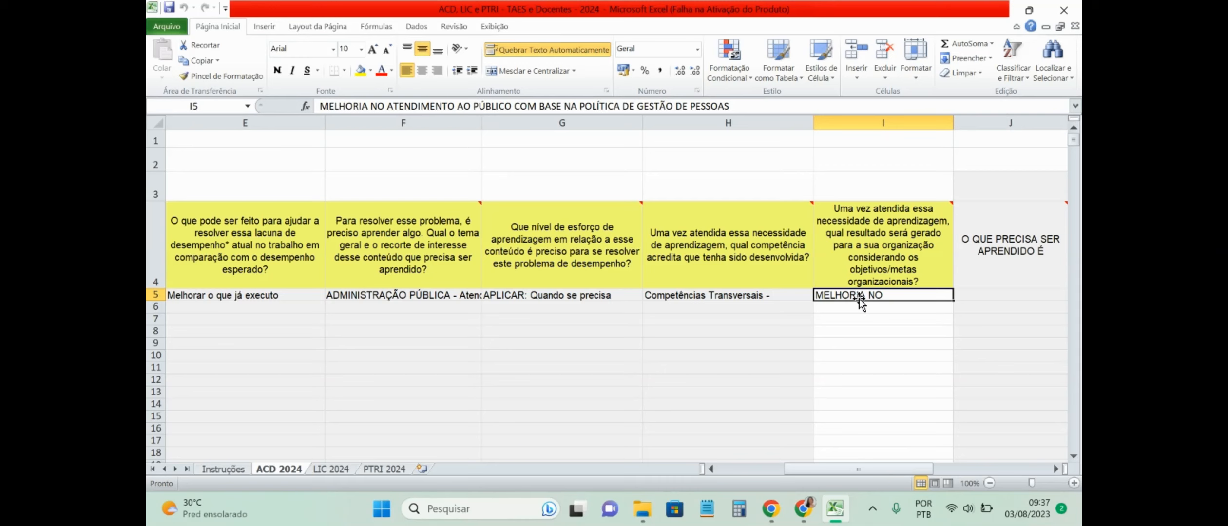
# Step: Move to cell J5 and show its learning-need choices: contínuo, consequente and emergente
pyautogui.press('Right')
pyautogui.press('Right')
pyautogui.press('Right')
pyautogui.press('Right')
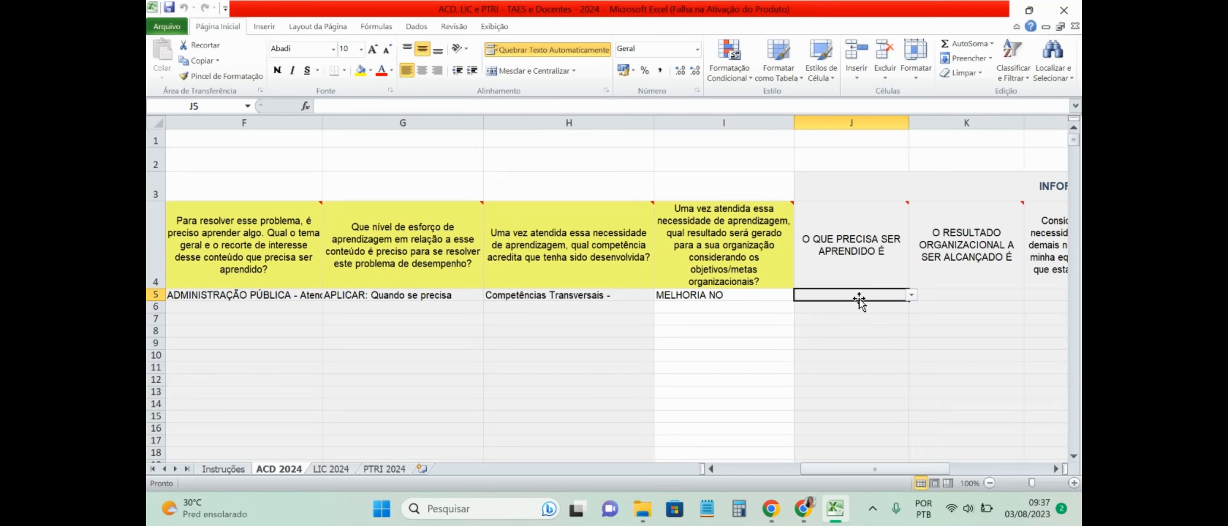
pyautogui.press('Right')
pyautogui.press('Right')
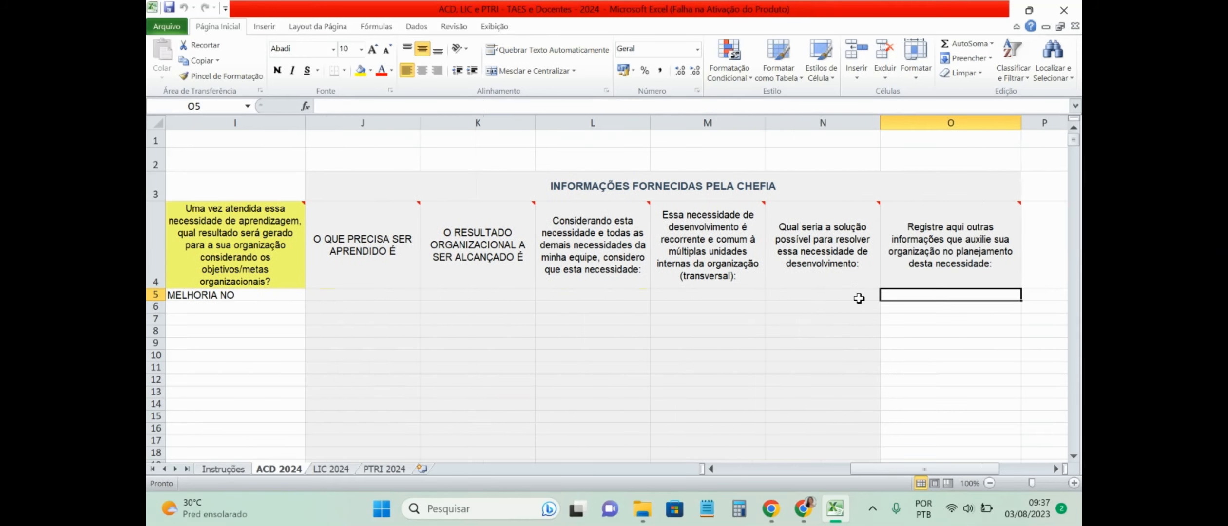
pyautogui.click(383, 305)
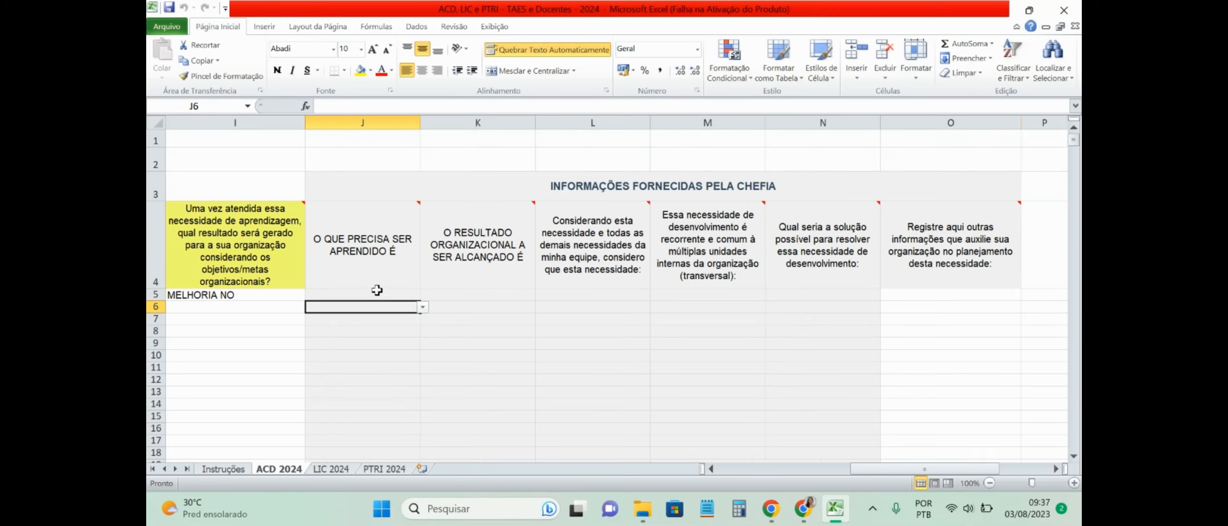
pyautogui.click(379, 294)
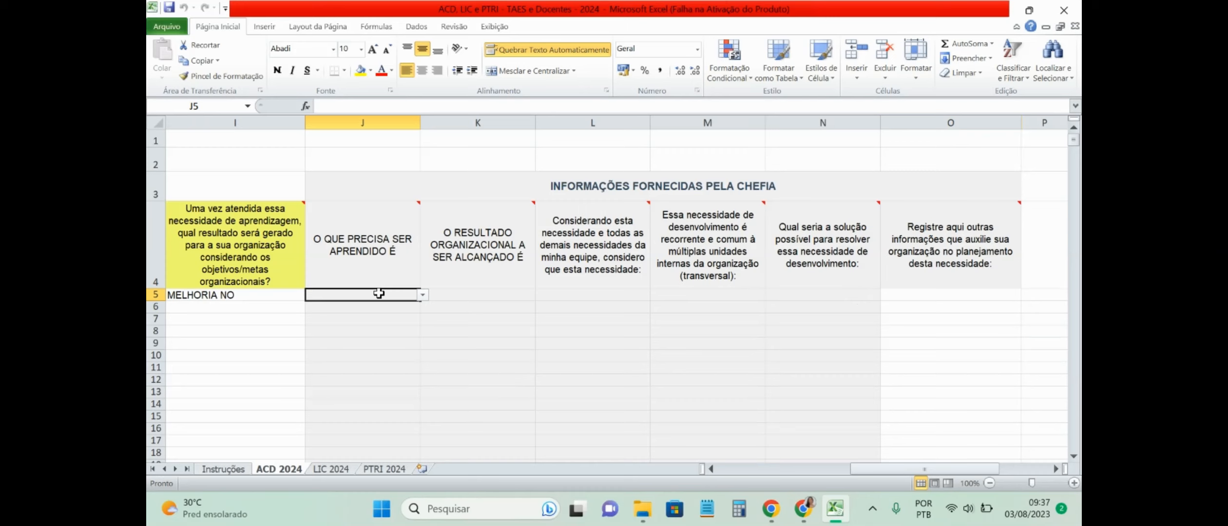
pyautogui.click(423, 295)
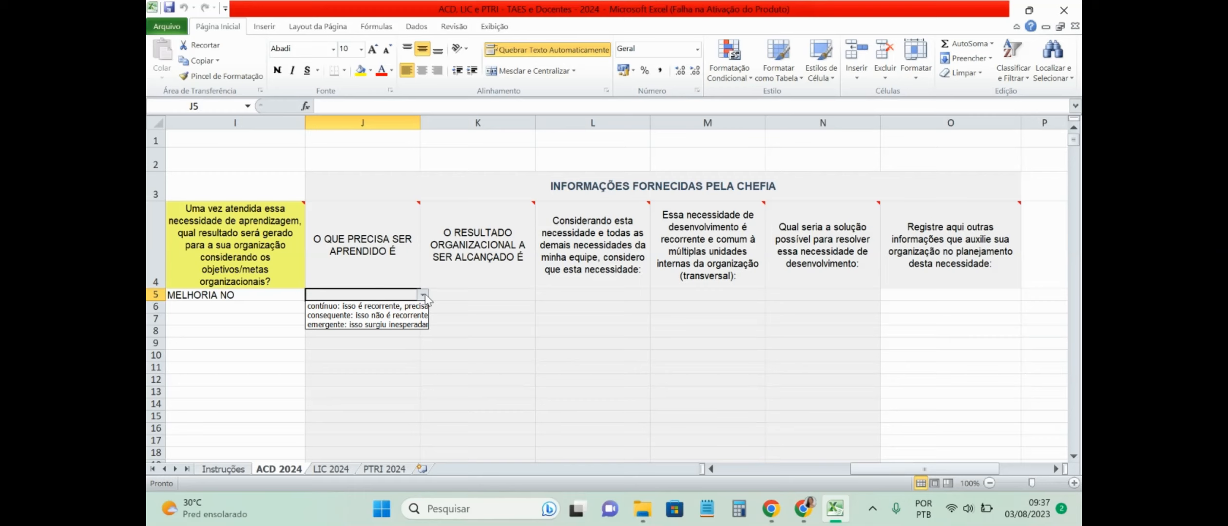
# Step: Try contínuo, consequente and emergente in J5's learning-need dropdown
pyautogui.click(396, 307)
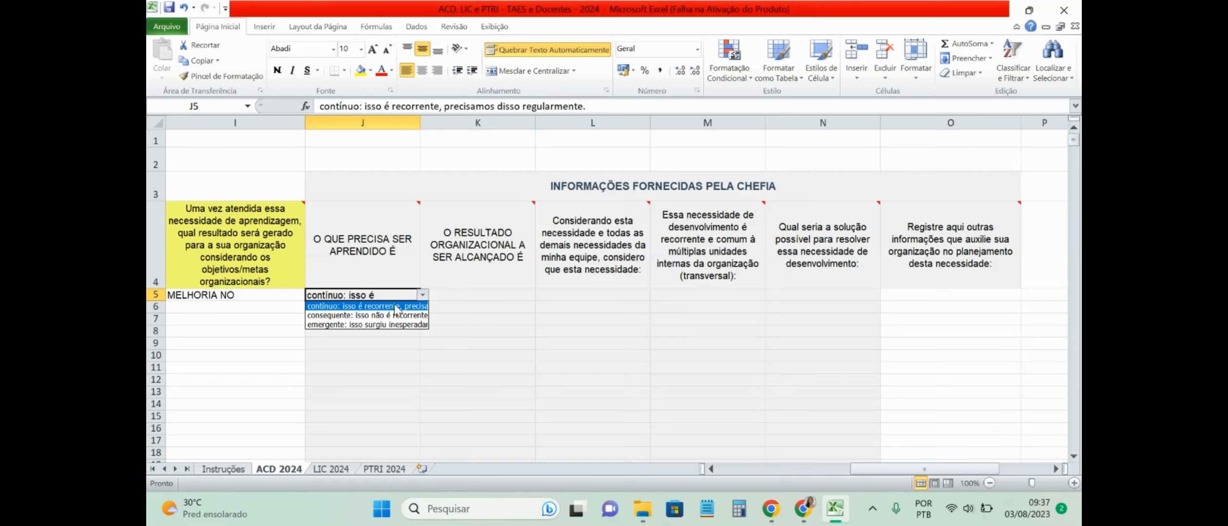
pyautogui.click(396, 315)
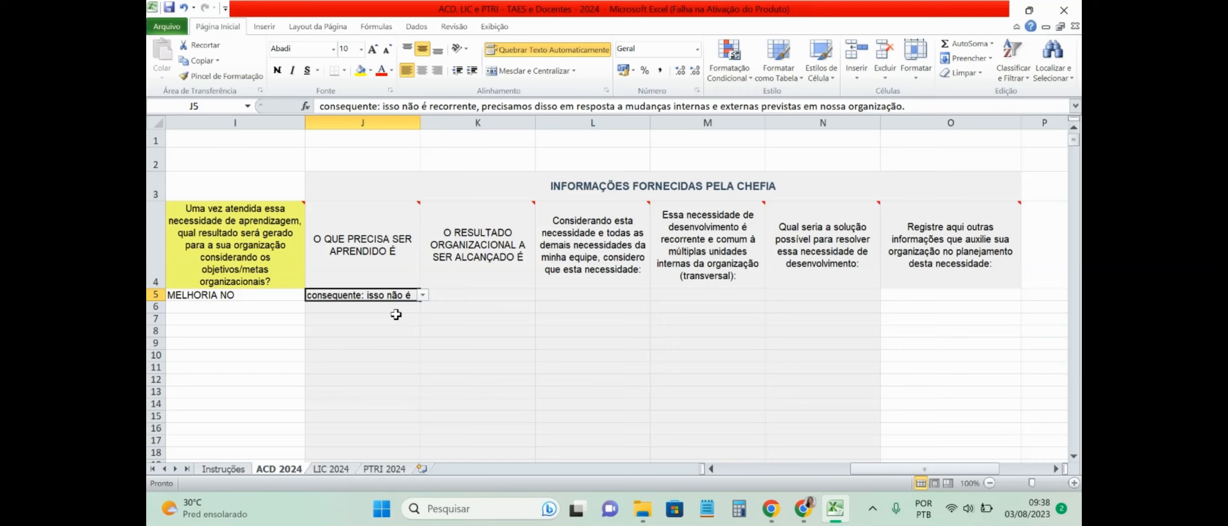
pyautogui.click(422, 295)
pyautogui.click(380, 325)
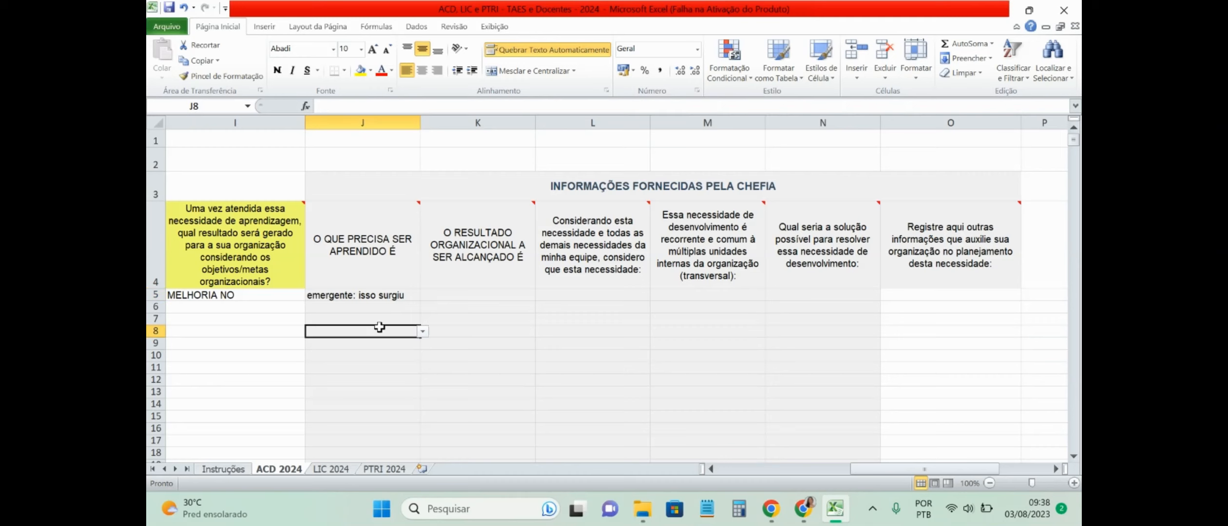
pyautogui.moveTo(409, 295); pyautogui.dragTo(419, 303)
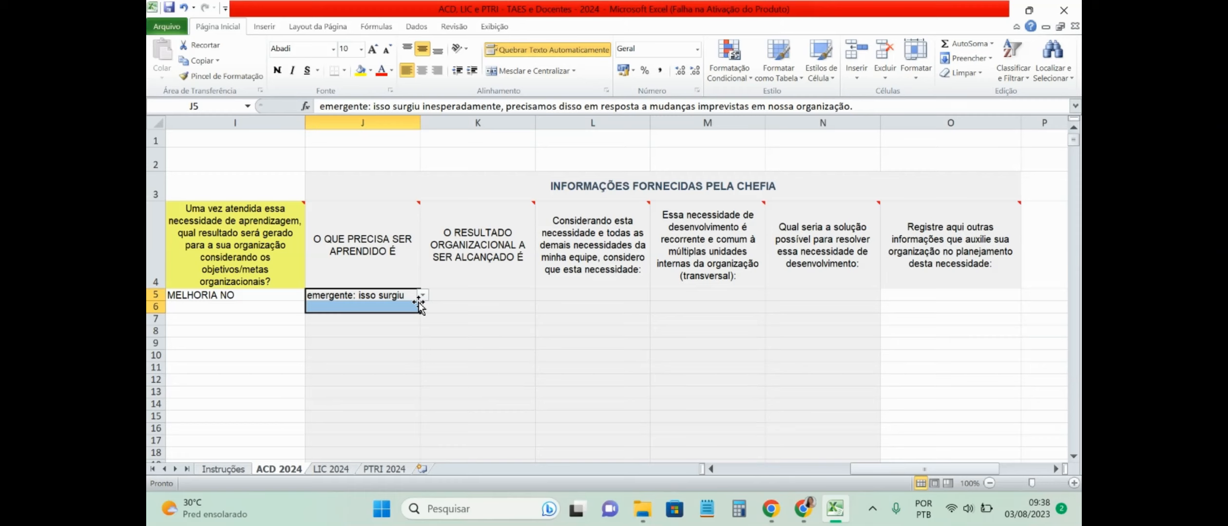
pyautogui.click(423, 296)
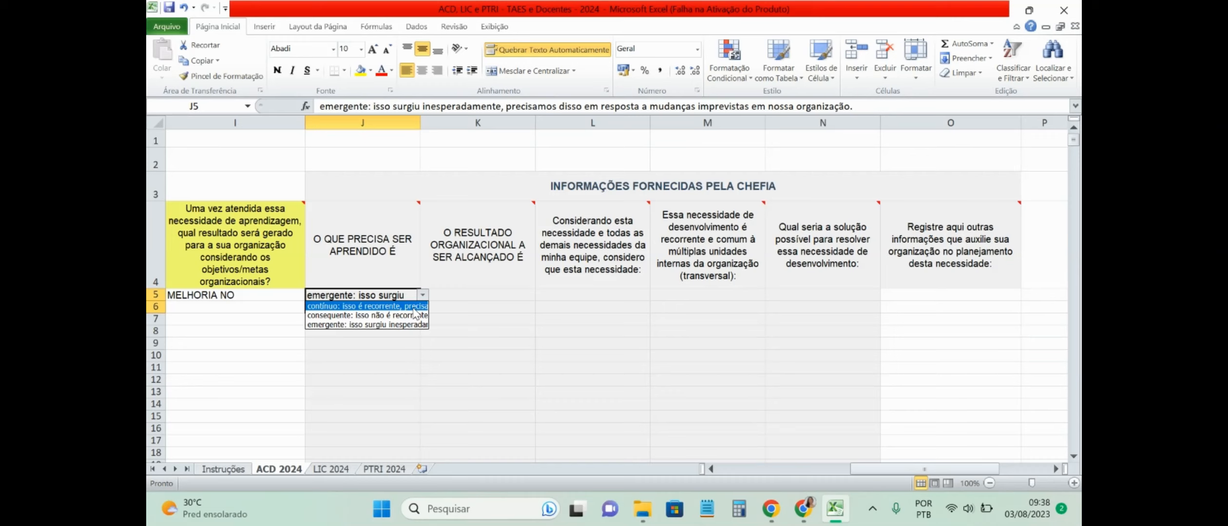
pyautogui.click(412, 307)
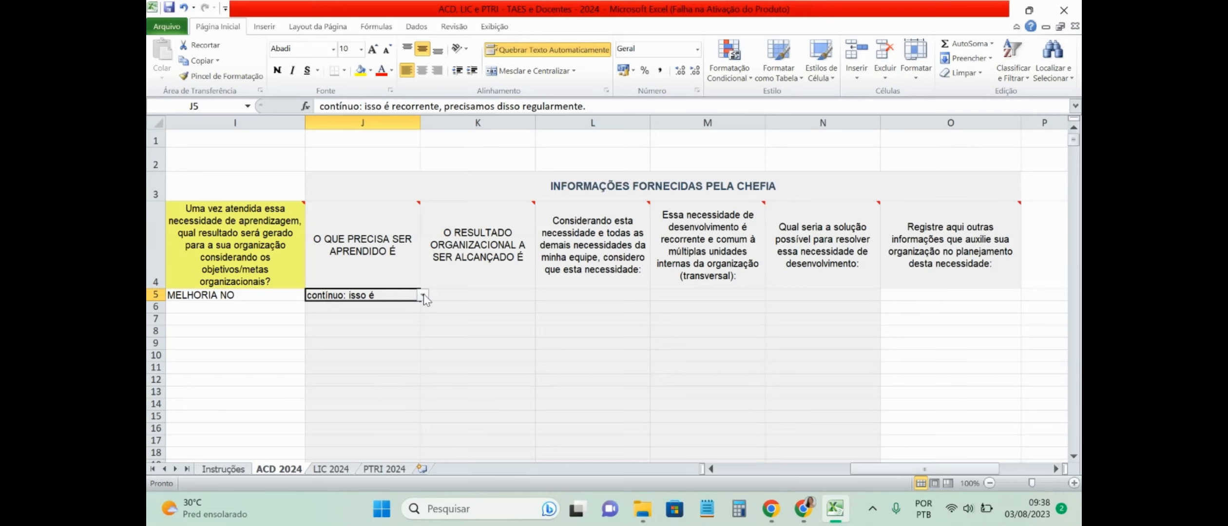
# Step: Compare emergente and consequente again, then settle J5 on 'contínuo: isso é recorrente'
pyautogui.click(423, 296)
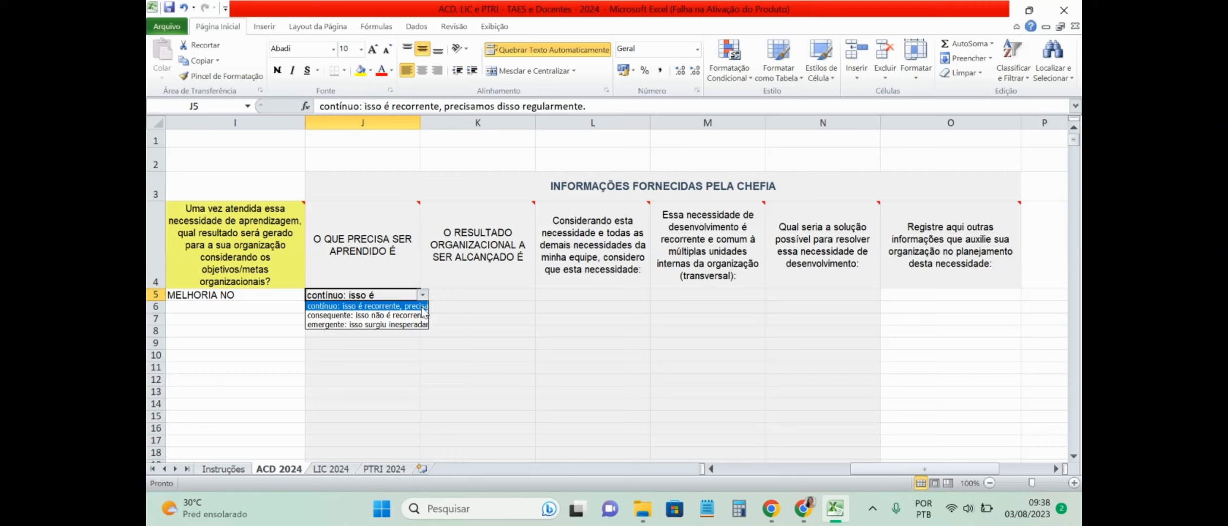
pyautogui.click(404, 324)
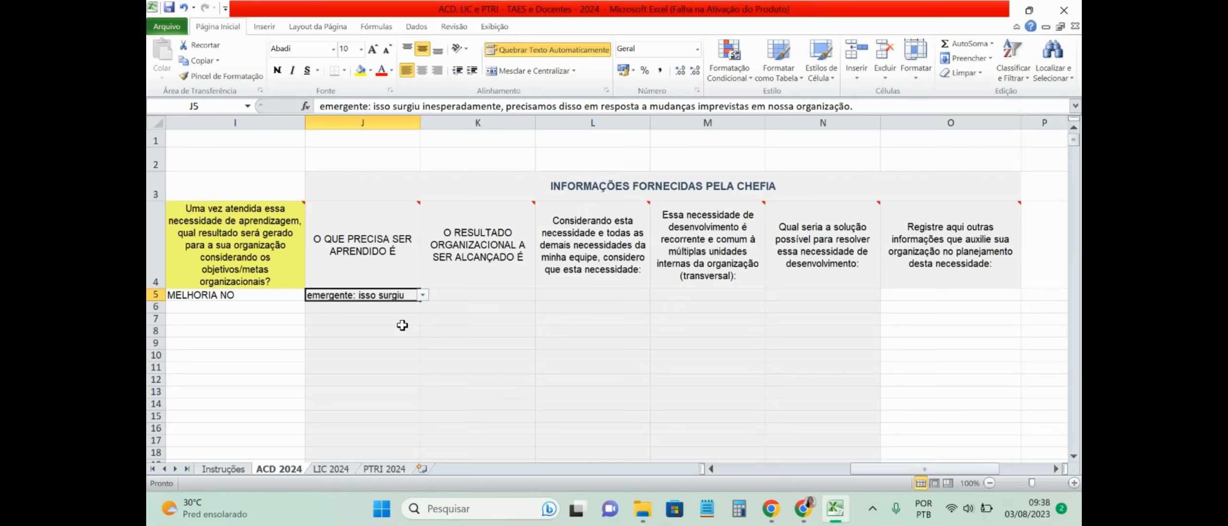
pyautogui.click(422, 295)
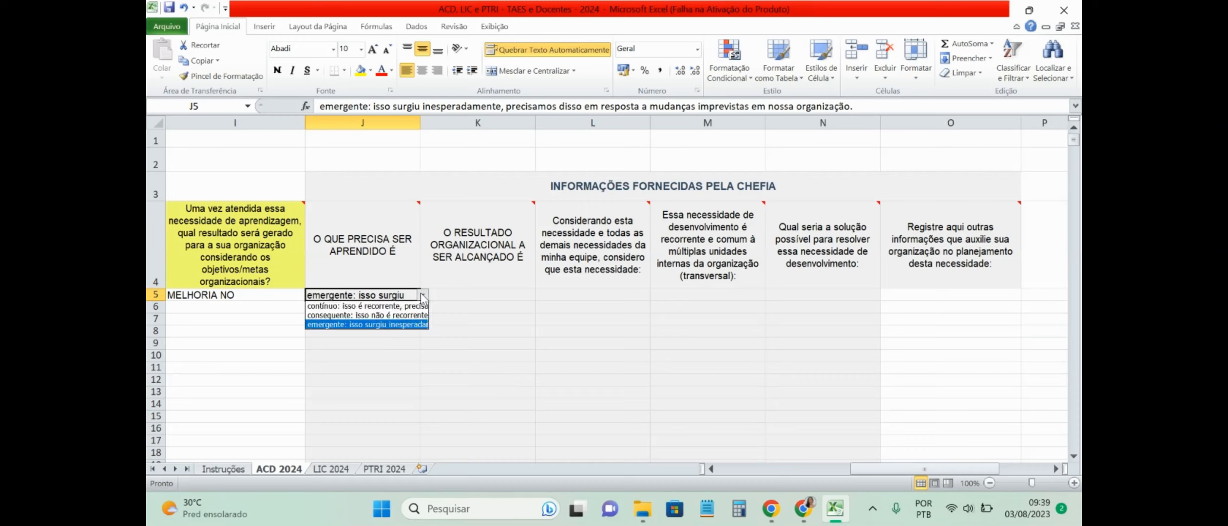
pyautogui.click(409, 316)
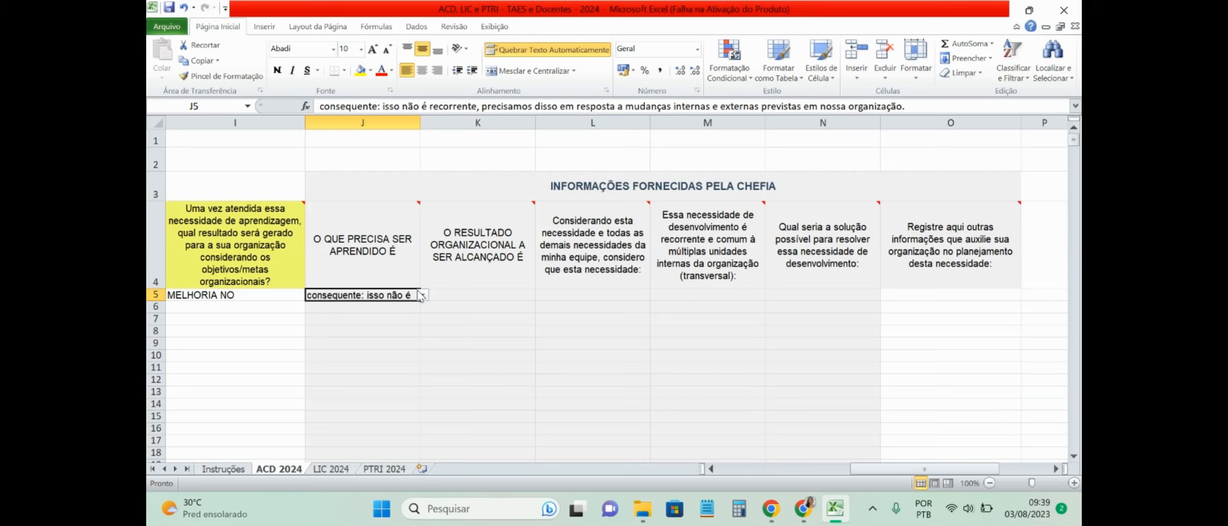
pyautogui.click(422, 296)
pyautogui.click(418, 304)
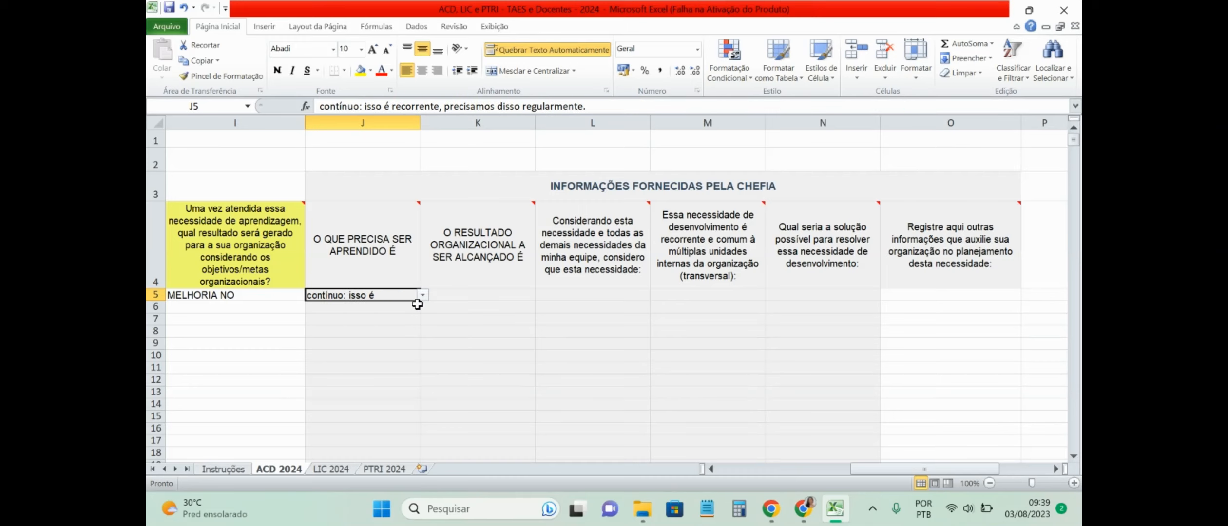
pyautogui.click(513, 295)
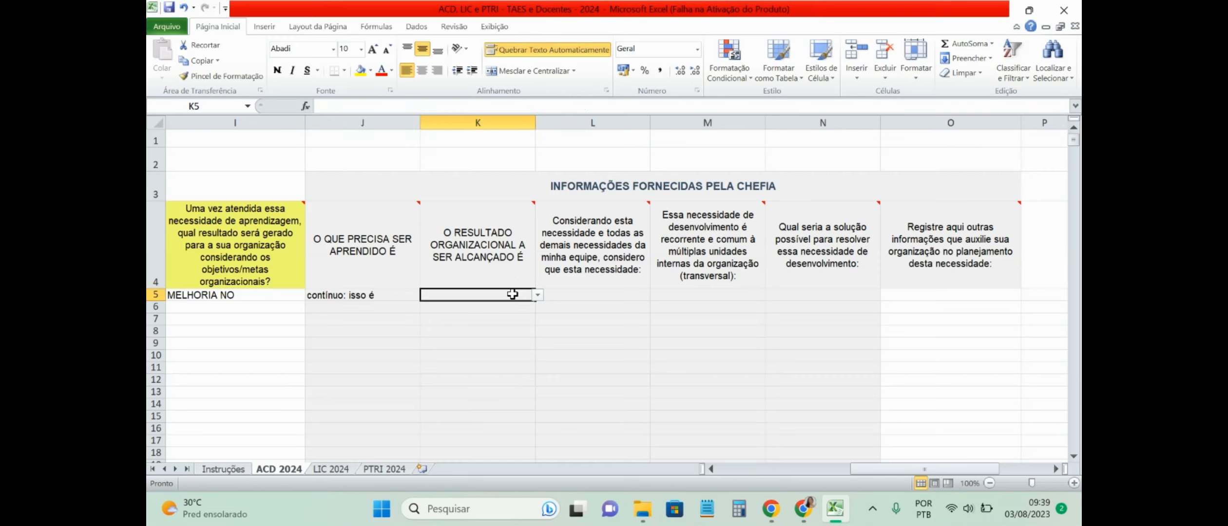
# Step: Choose 'operacional' from K5's dropdown as the organisational result to be reached
pyautogui.click(538, 295)
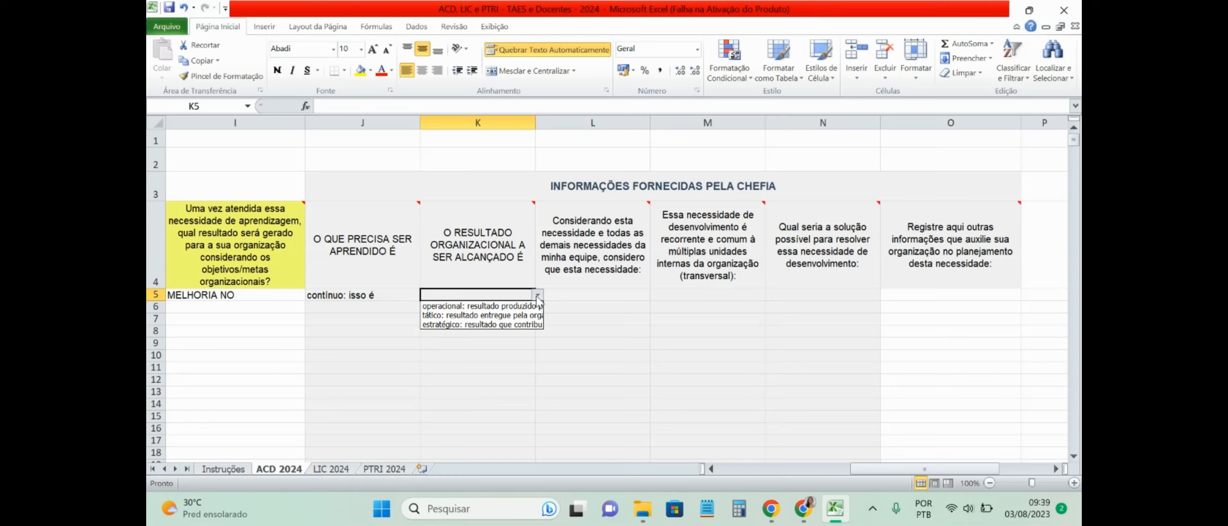
pyautogui.click(481, 307)
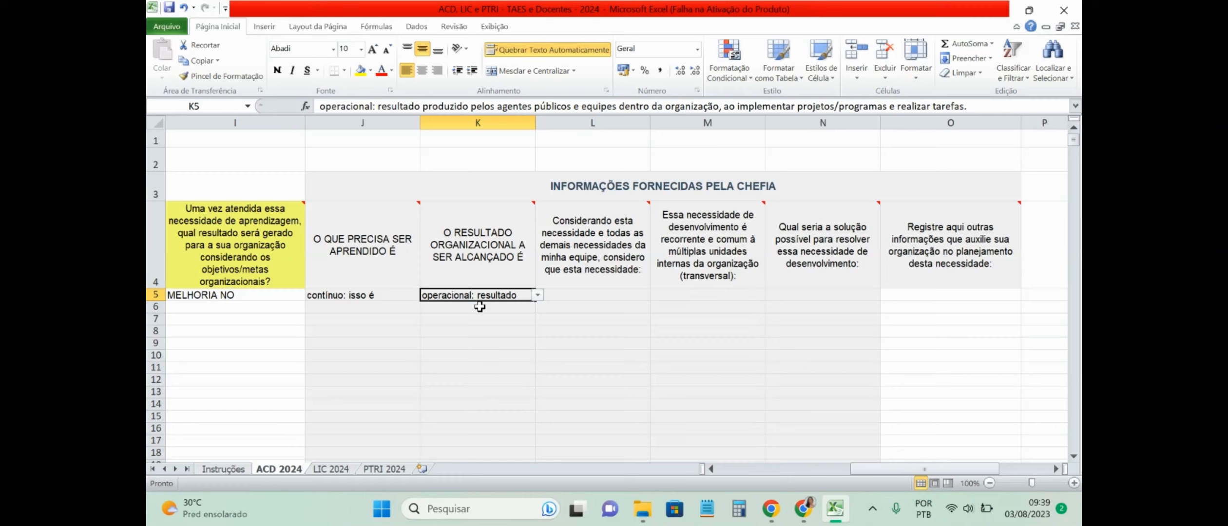
pyautogui.click(567, 294)
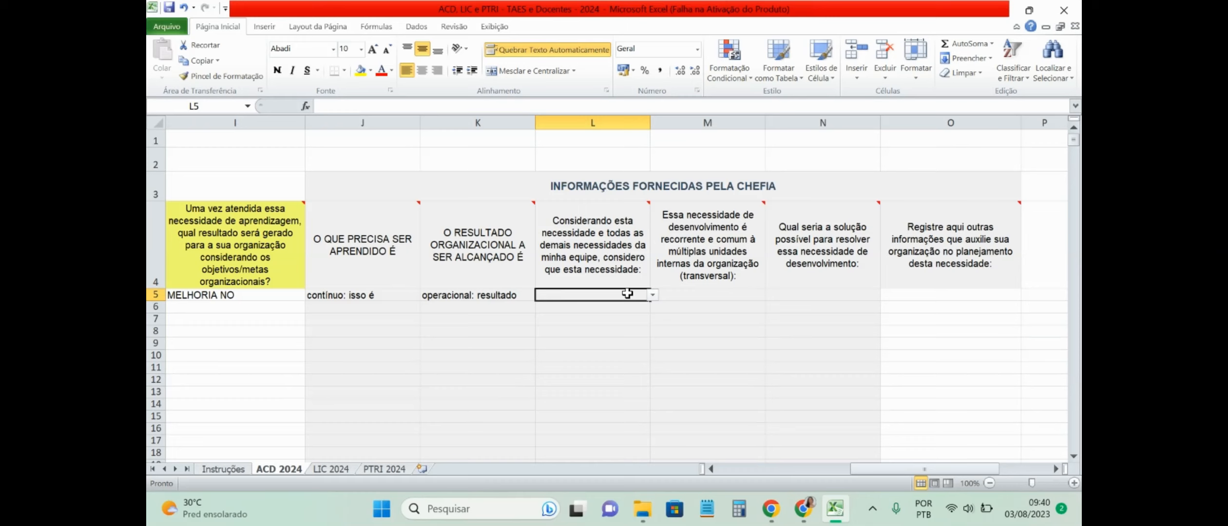
# Step: After trying the later-stage and adjust-first answers, set L5 to 'Deve ser desconsiderada'
pyautogui.click(653, 296)
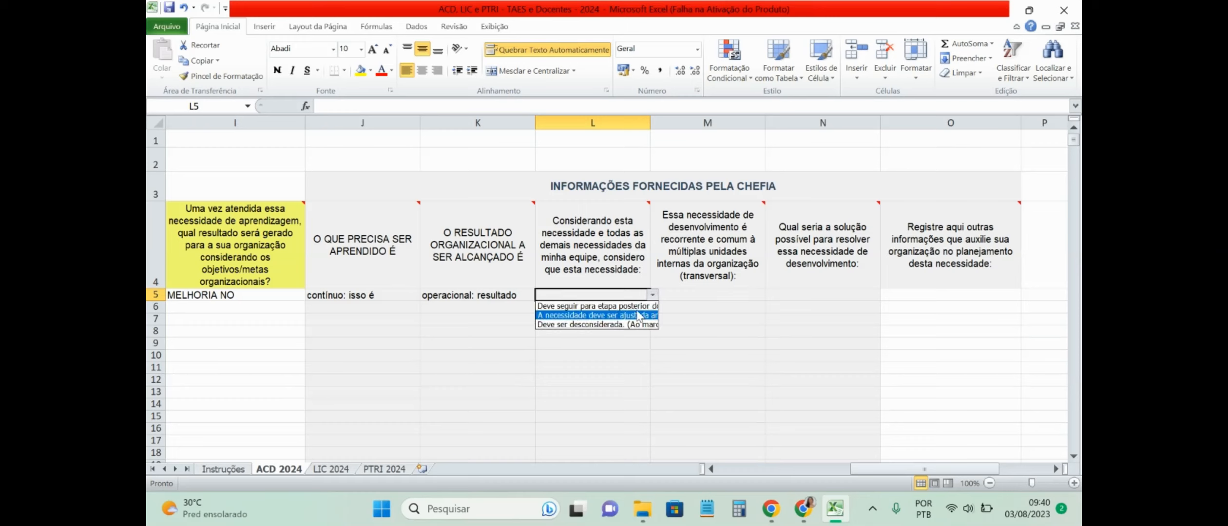
pyautogui.click(637, 307)
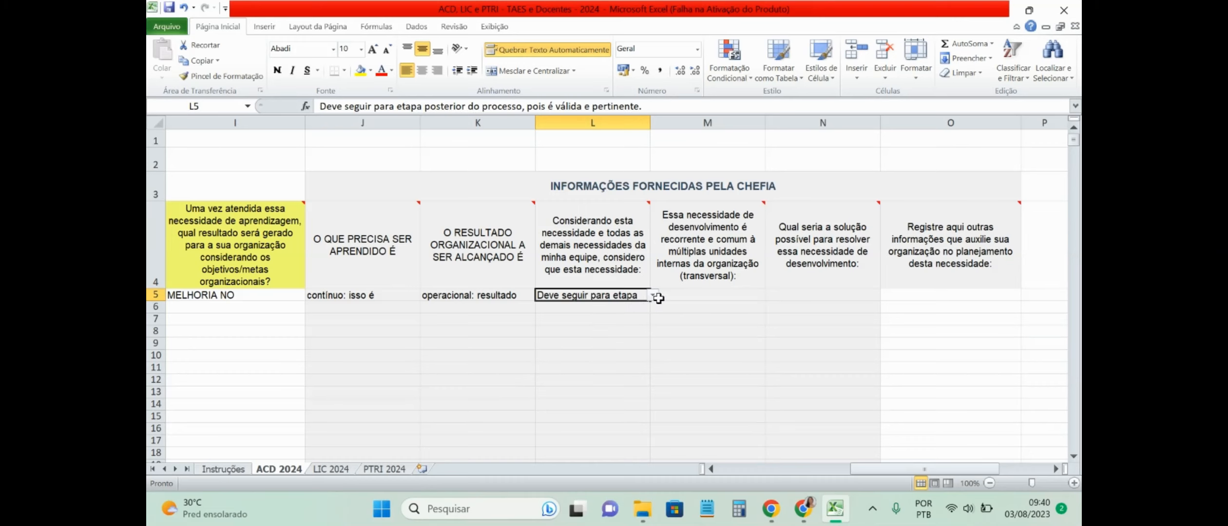
pyautogui.click(652, 296)
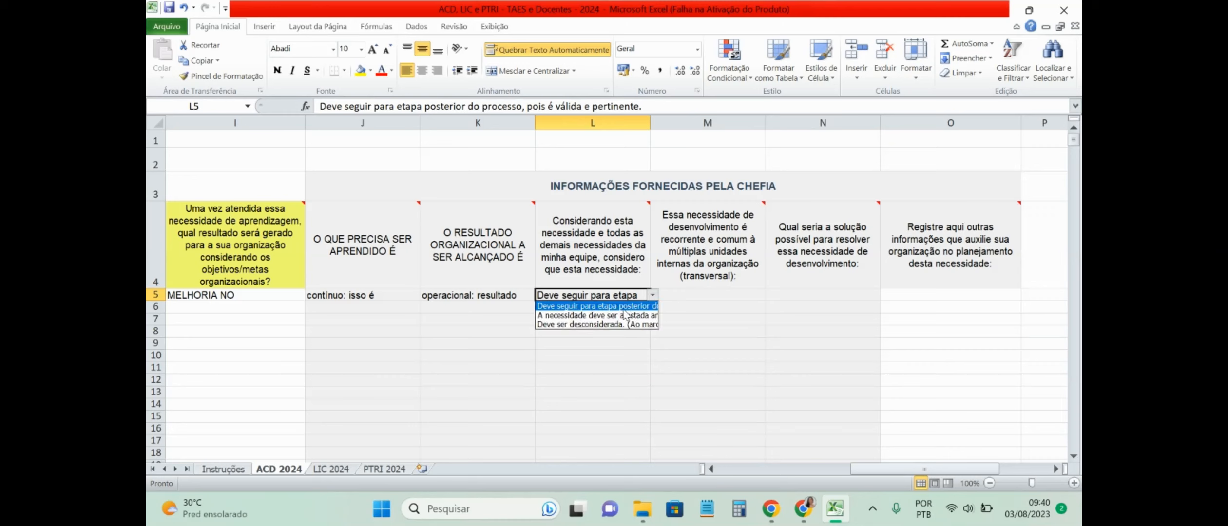
pyautogui.click(613, 320)
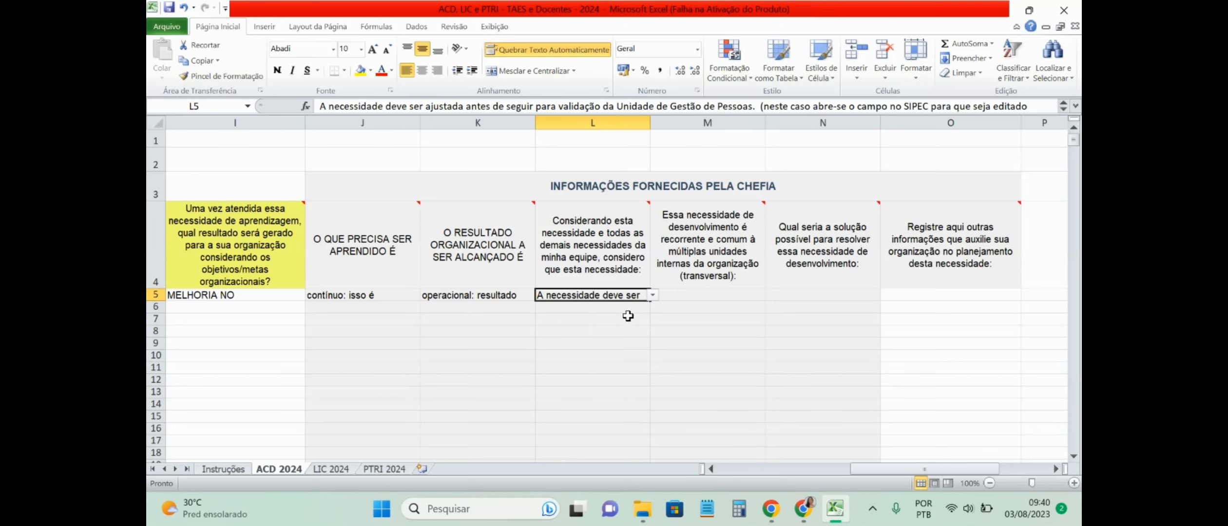
pyautogui.click(652, 296)
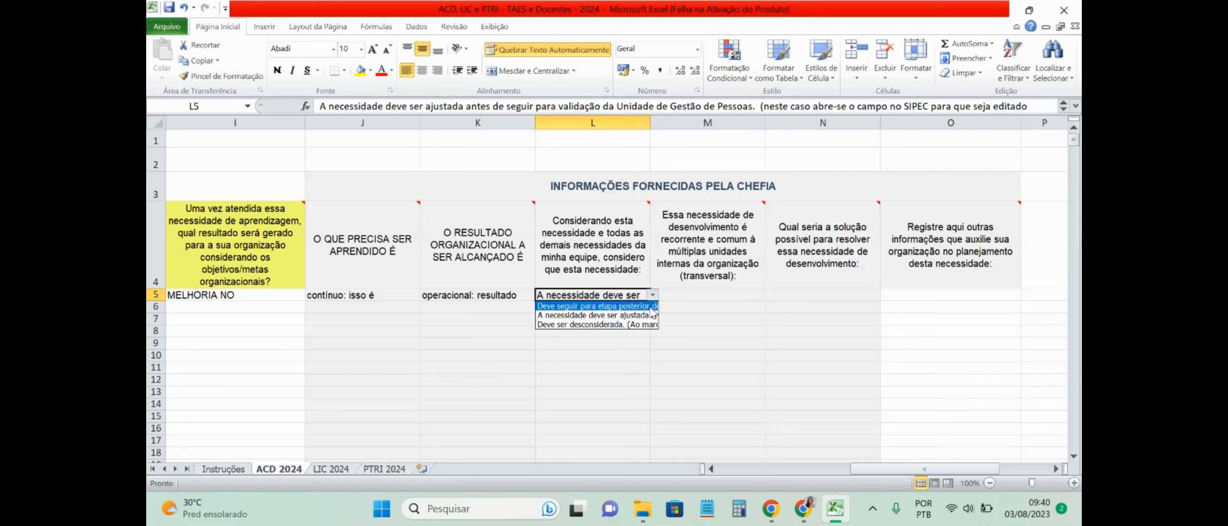
pyautogui.click(641, 323)
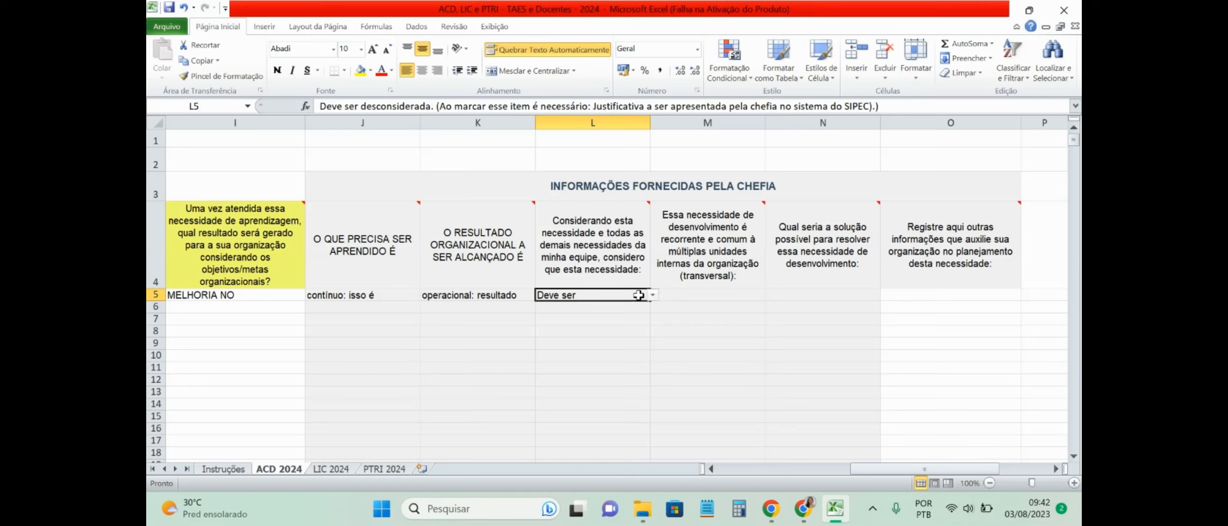
pyautogui.click(652, 297)
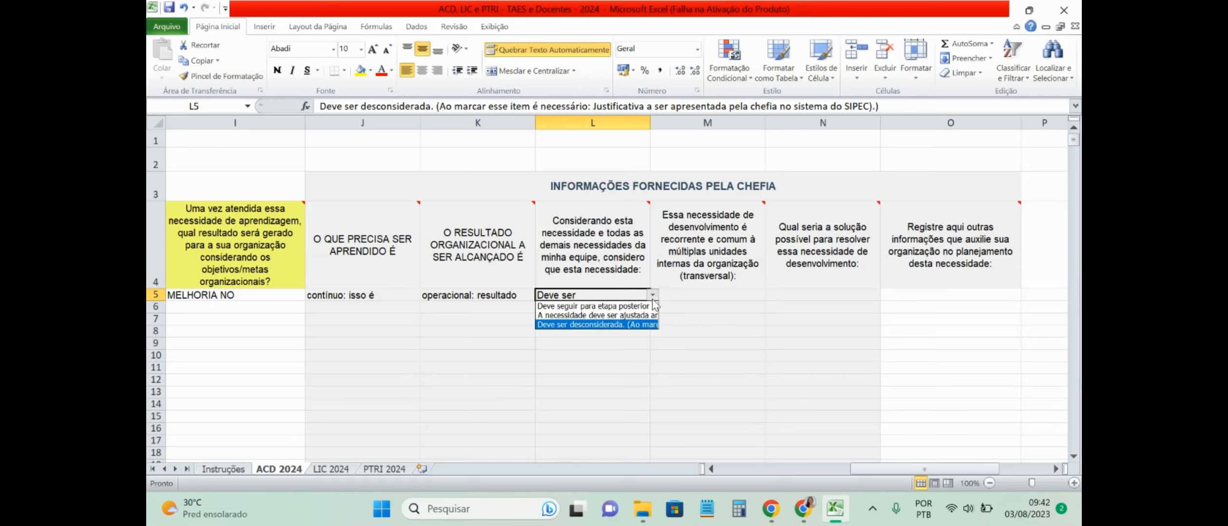
pyautogui.click(604, 325)
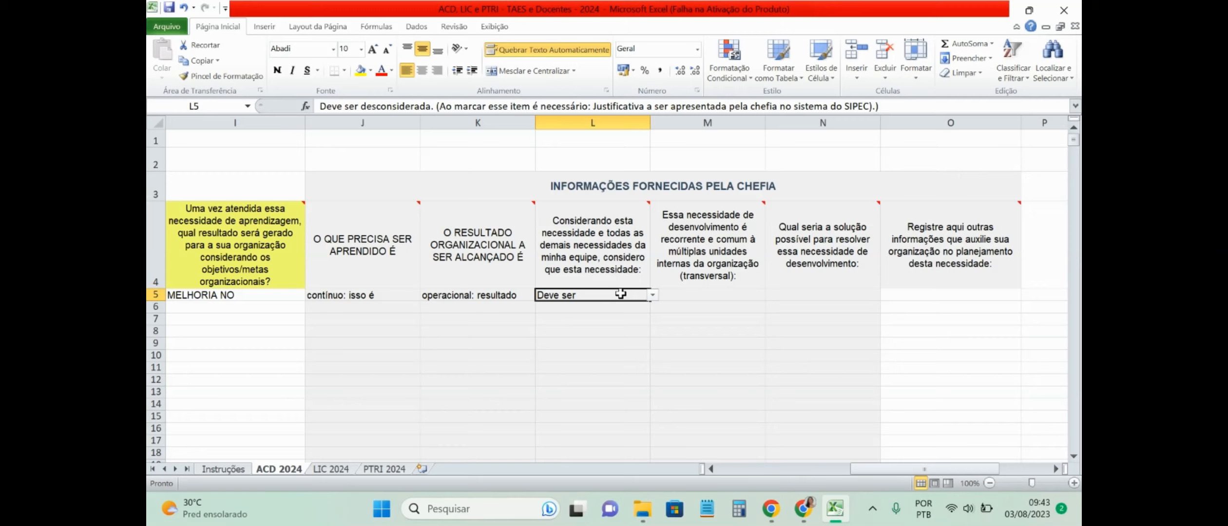
pyautogui.click(716, 296)
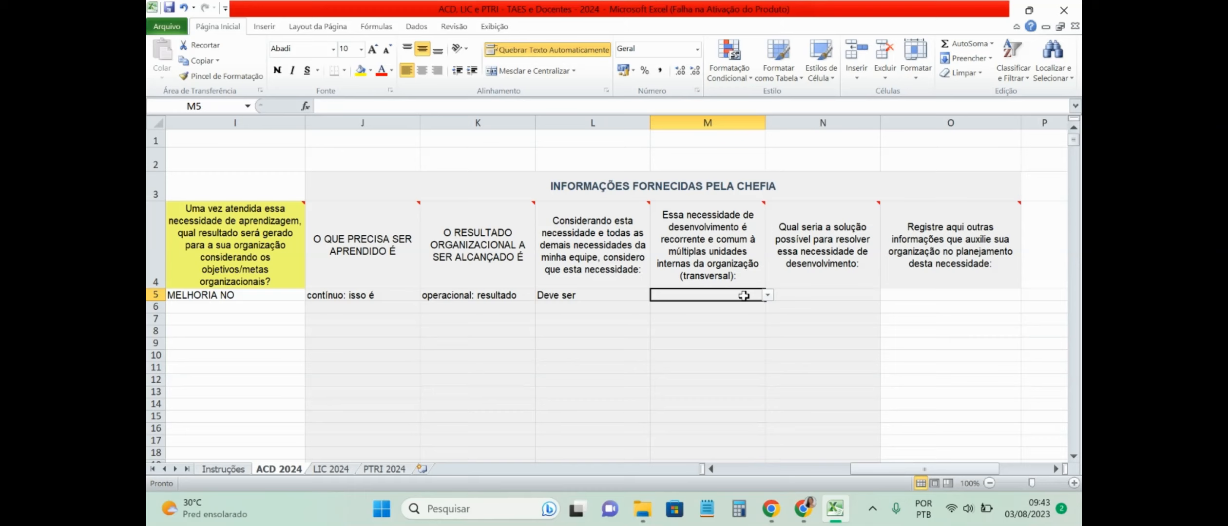
# Step: Answer SIM in M5 and choose Cursos presenciais as the solution in N5
pyautogui.click(769, 296)
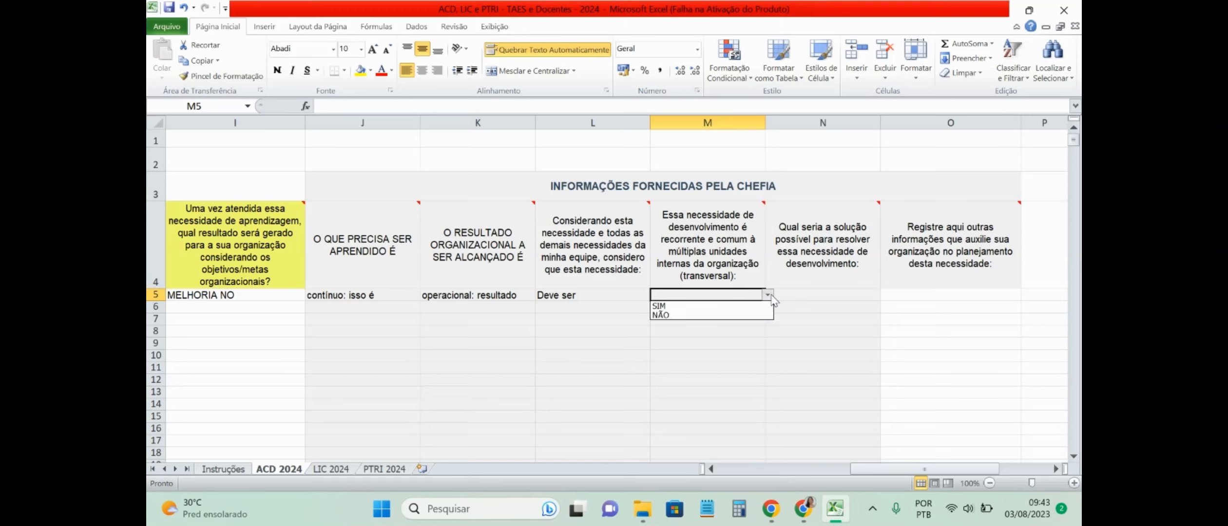
pyautogui.click(726, 305)
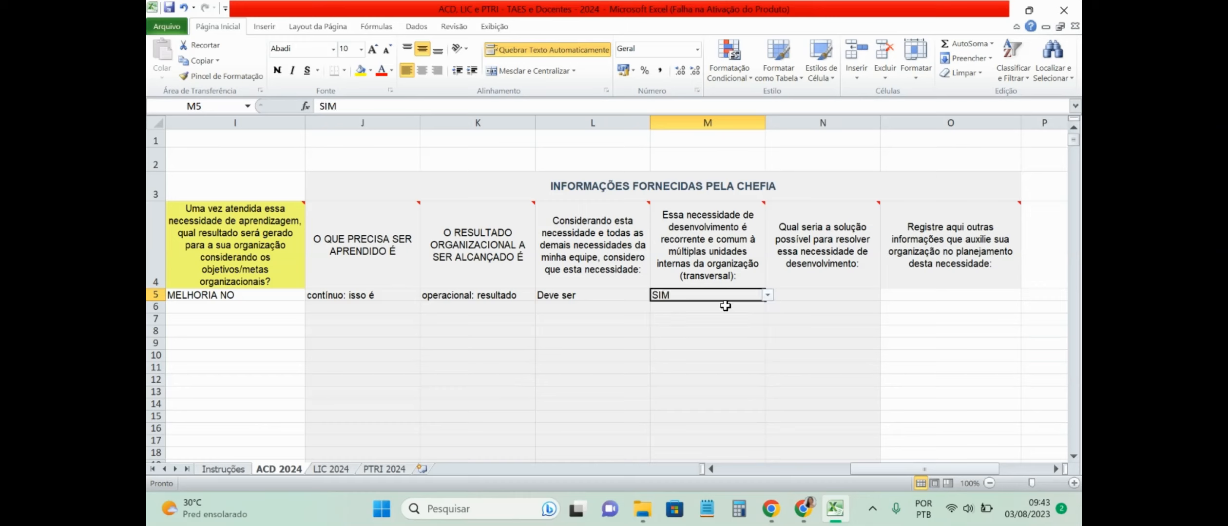
pyautogui.click(820, 295)
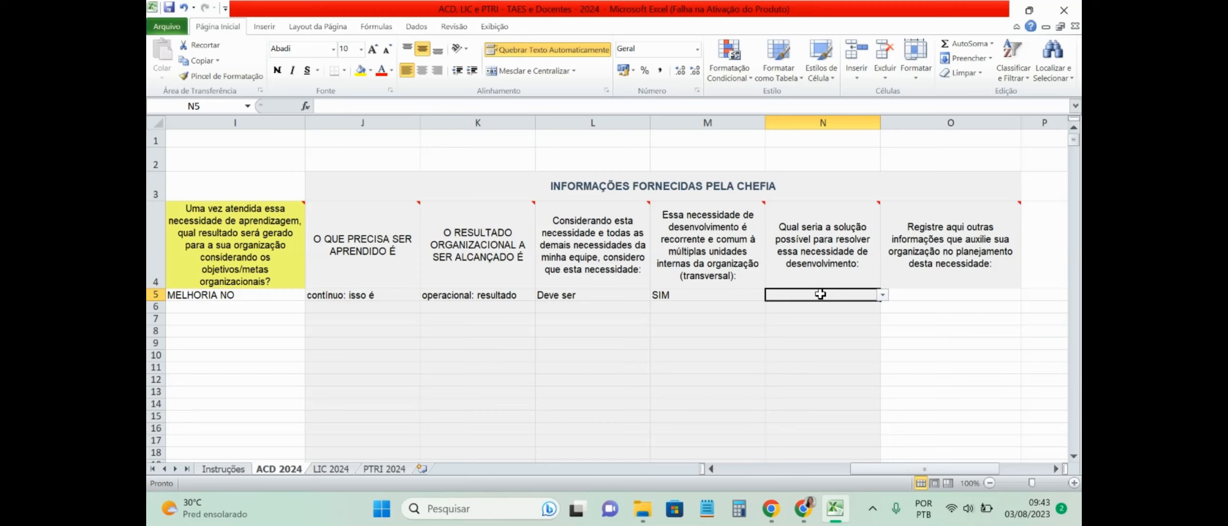
pyautogui.click(882, 296)
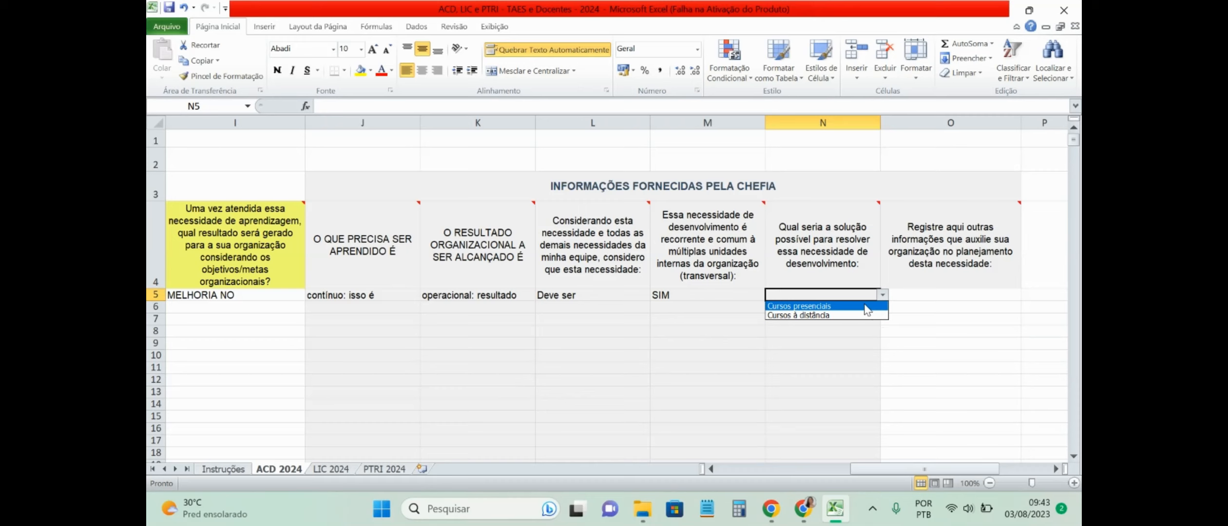
pyautogui.click(868, 307)
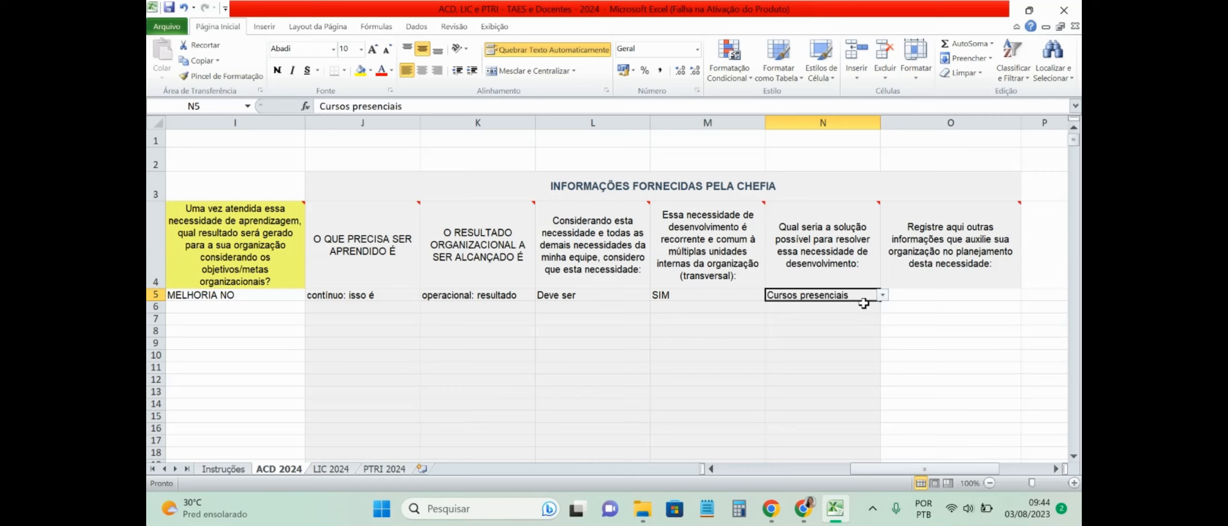
pyautogui.click(965, 299)
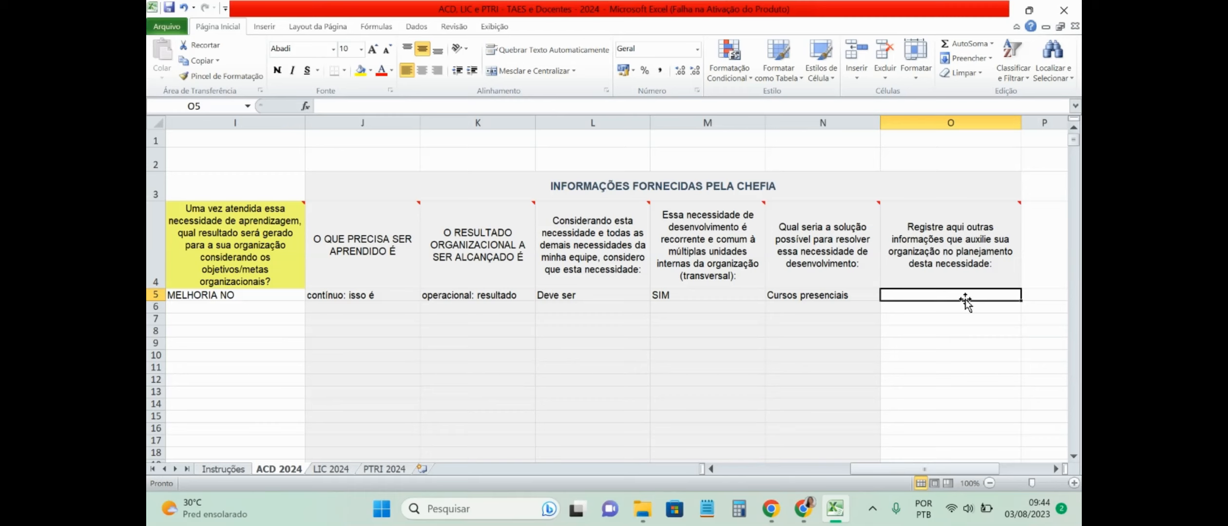
# Step: Switch to the Portal Sipec login page in Chrome
pyautogui.click(816, 514)
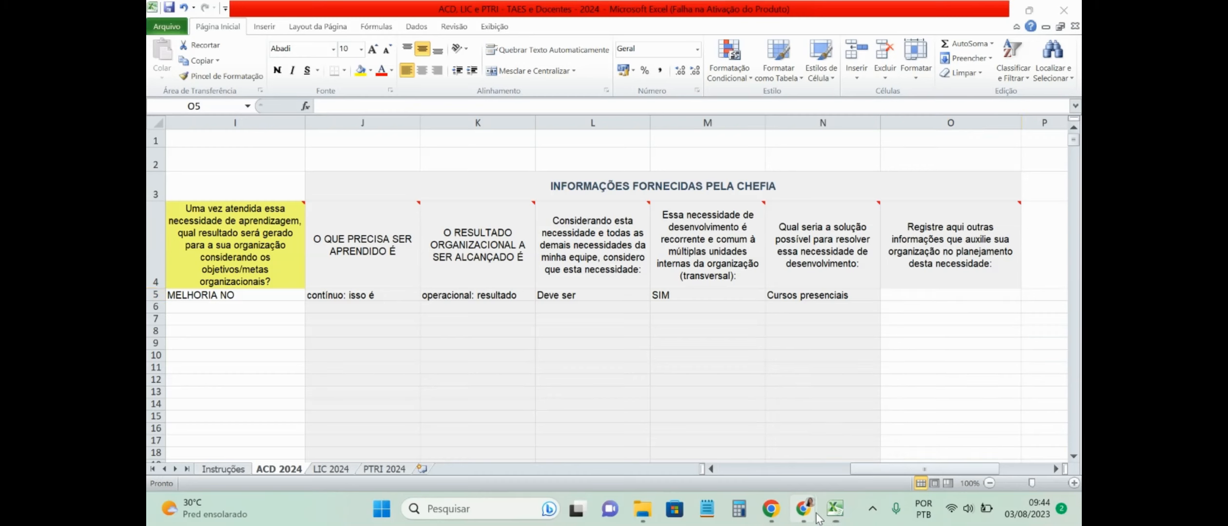
pyautogui.click(856, 454)
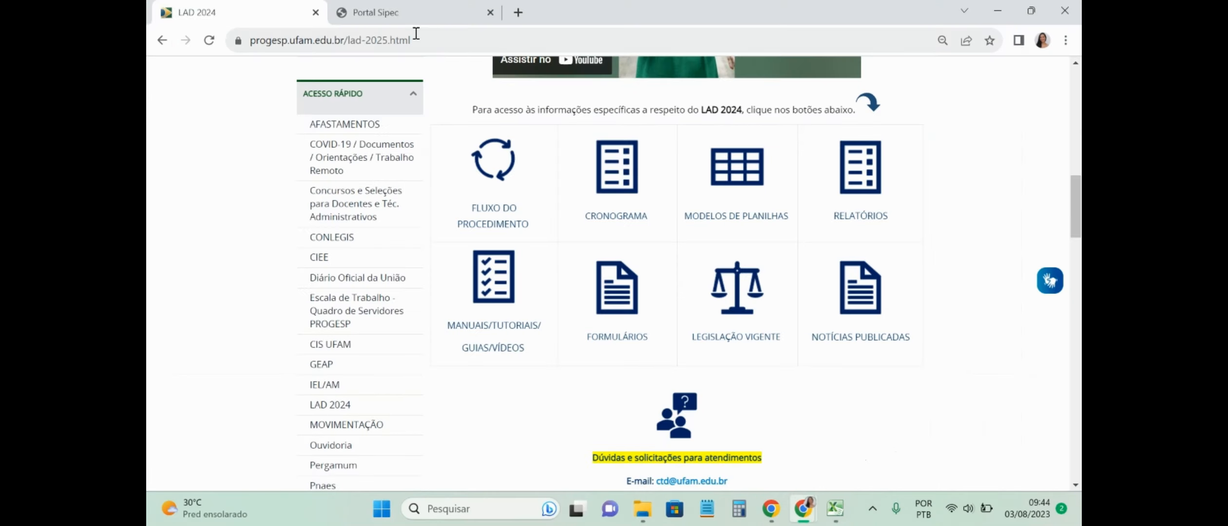
pyautogui.click(411, 18)
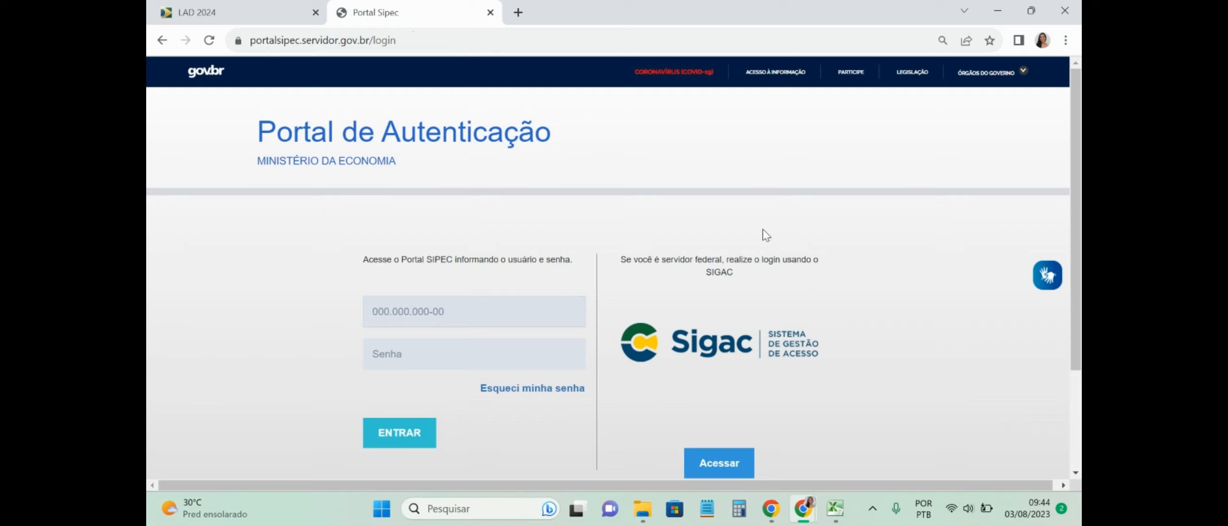
# Step: Sign in to Portal SIPEC through Sigac using the user's CPF and account password
pyautogui.click(713, 464)
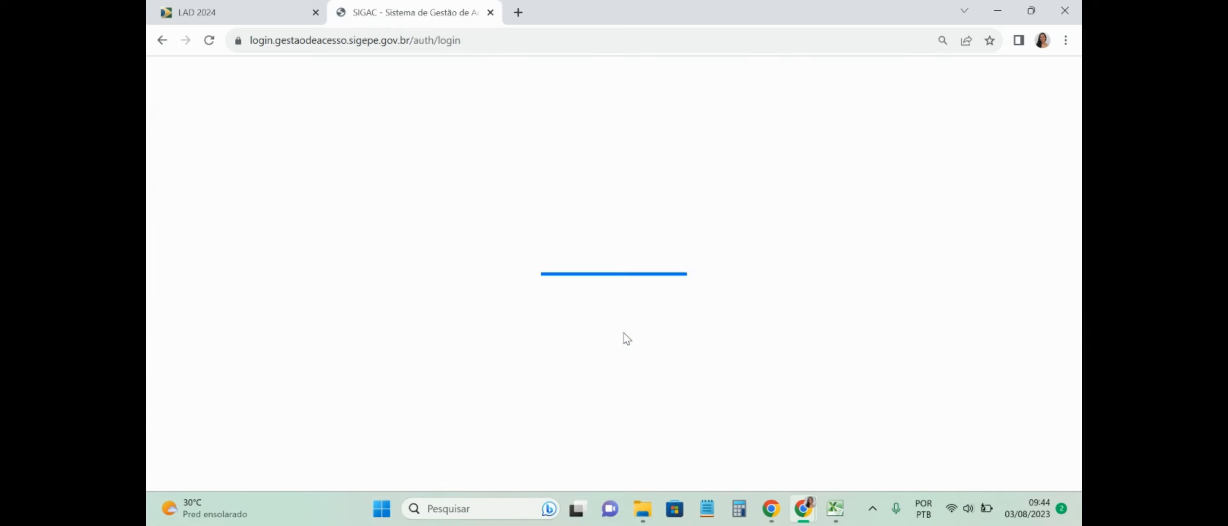
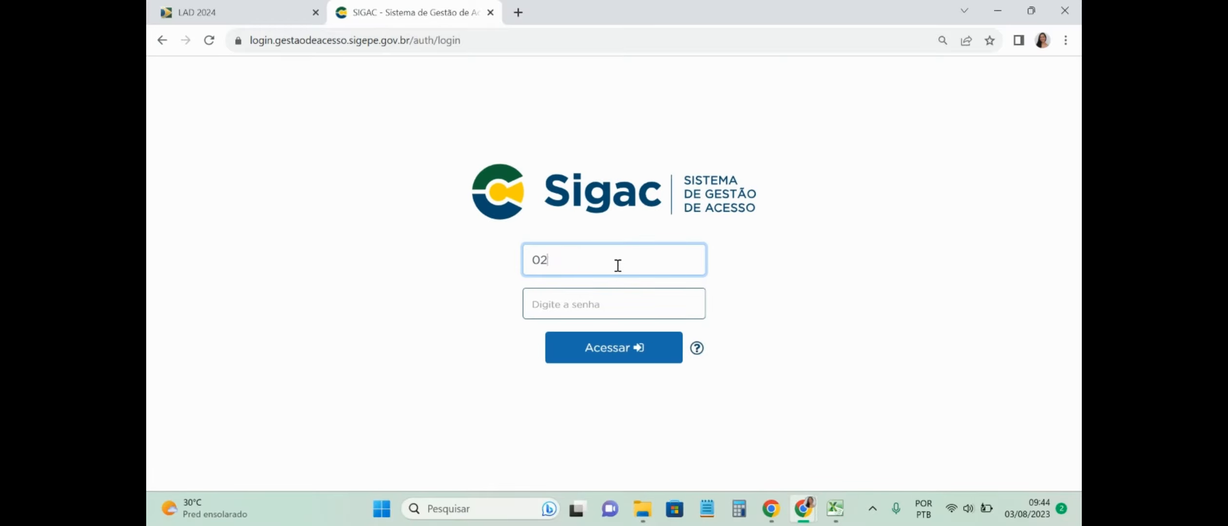
pyautogui.press('Tab')
pyautogui.write('********')
pyautogui.press('Return')
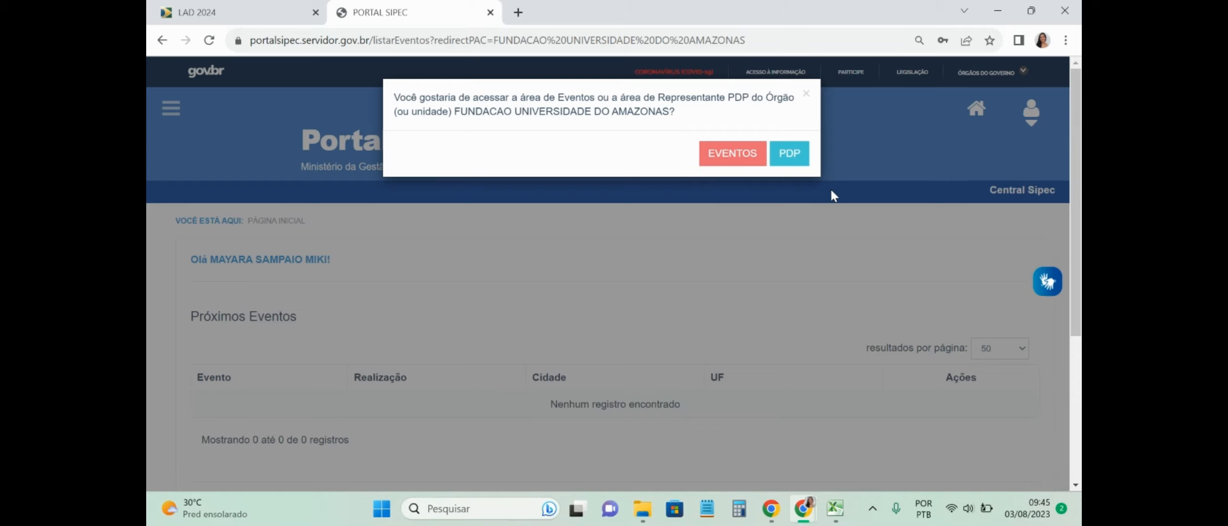
# Step: Enter the PDP area, filter plans by year 2024, and open that plan's needs items
pyautogui.click(789, 155)
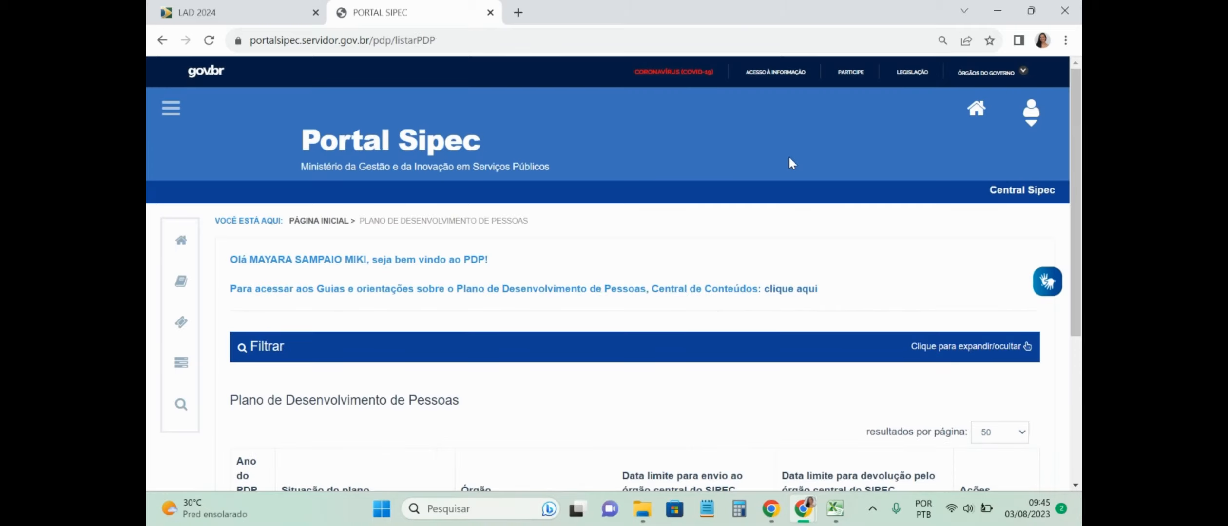
pyautogui.scroll(-3, 277, 381)
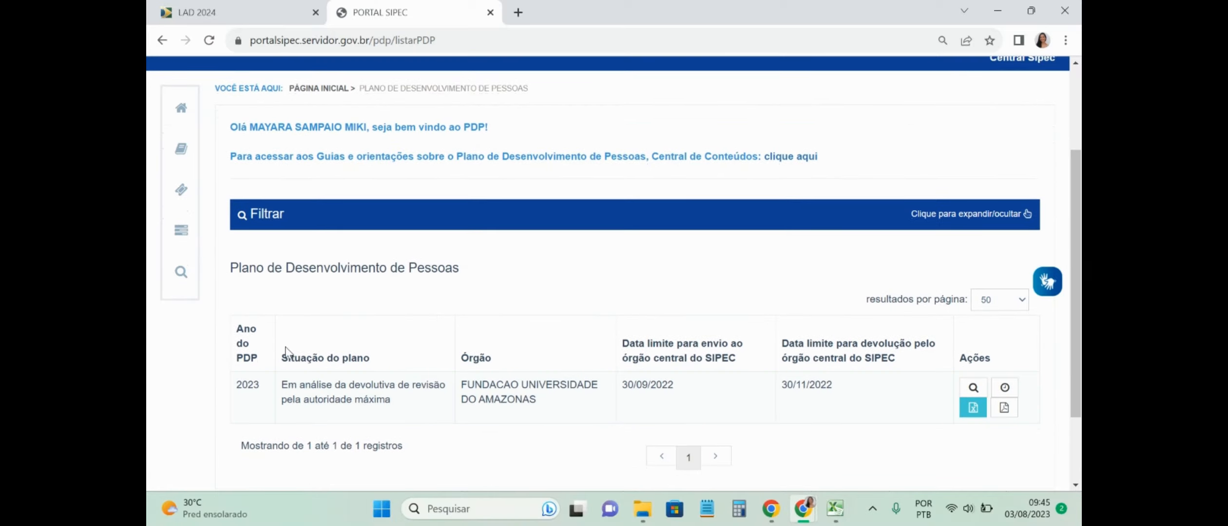
pyautogui.click(273, 215)
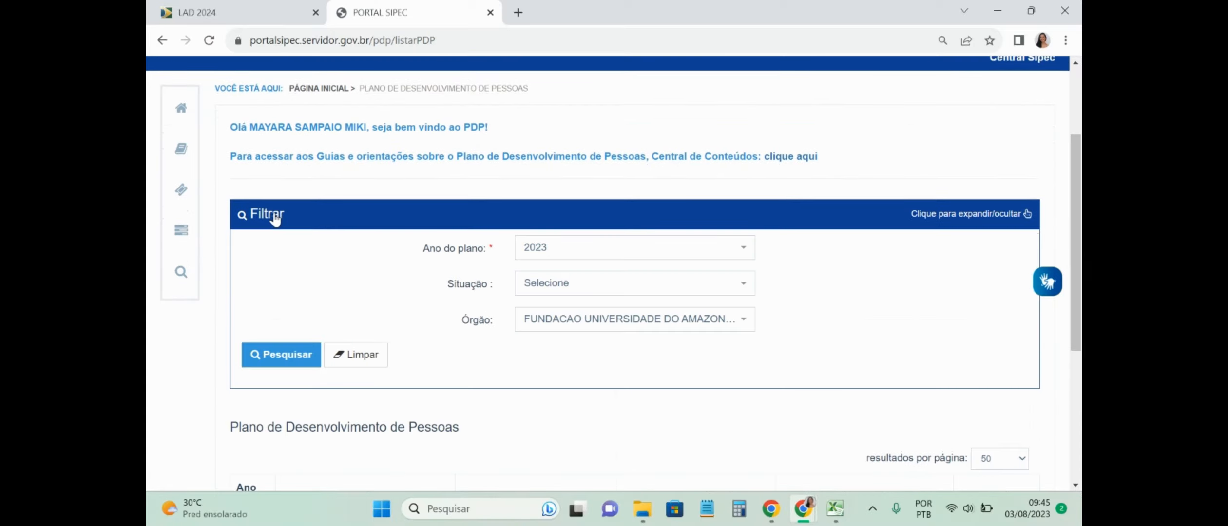
pyautogui.click(561, 259)
pyautogui.click(556, 325)
pyautogui.click(265, 361)
pyautogui.moveTo(1076, 168); pyautogui.dragTo(1078, 241)
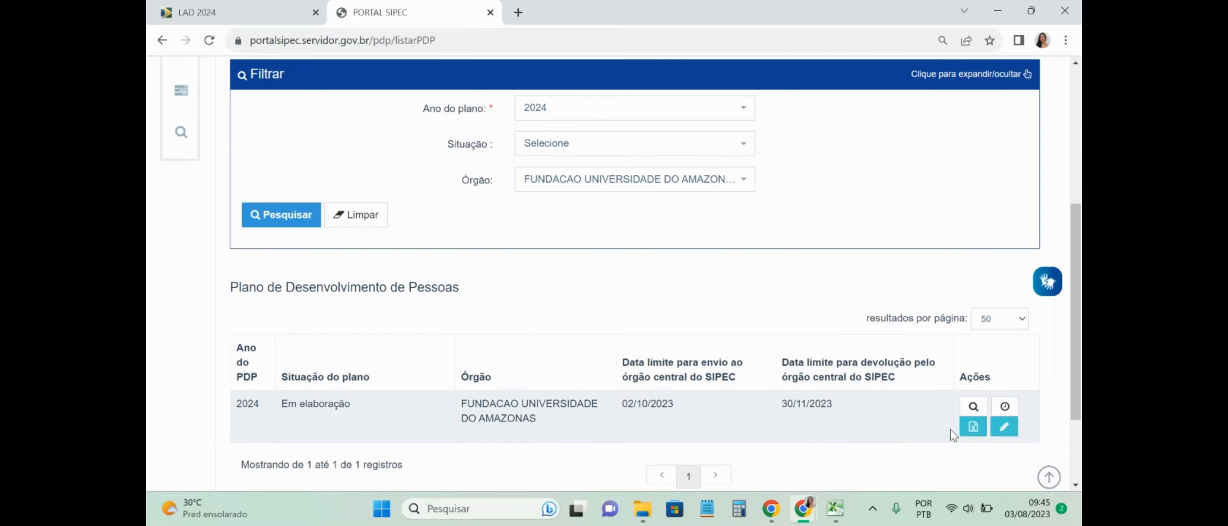
pyautogui.click(1005, 427)
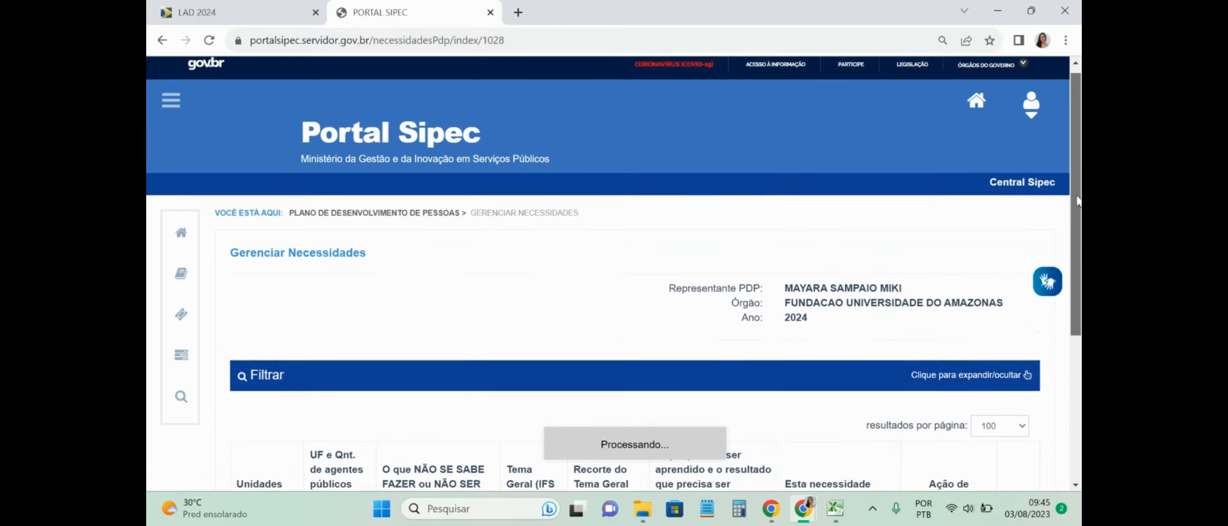
# Step: Scroll through the loaded 2024 needs table and return to its top
pyautogui.scroll(-10, 1081, 273)
pyautogui.scroll(5, 1081, 273)
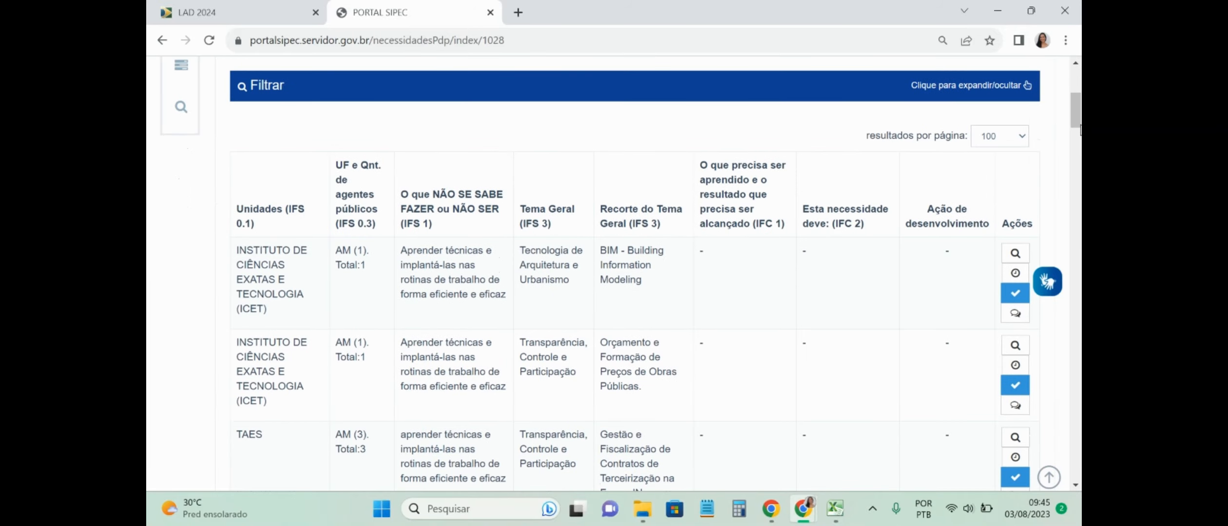
pyautogui.moveTo(1078, 117); pyautogui.dragTo(1053, 73)
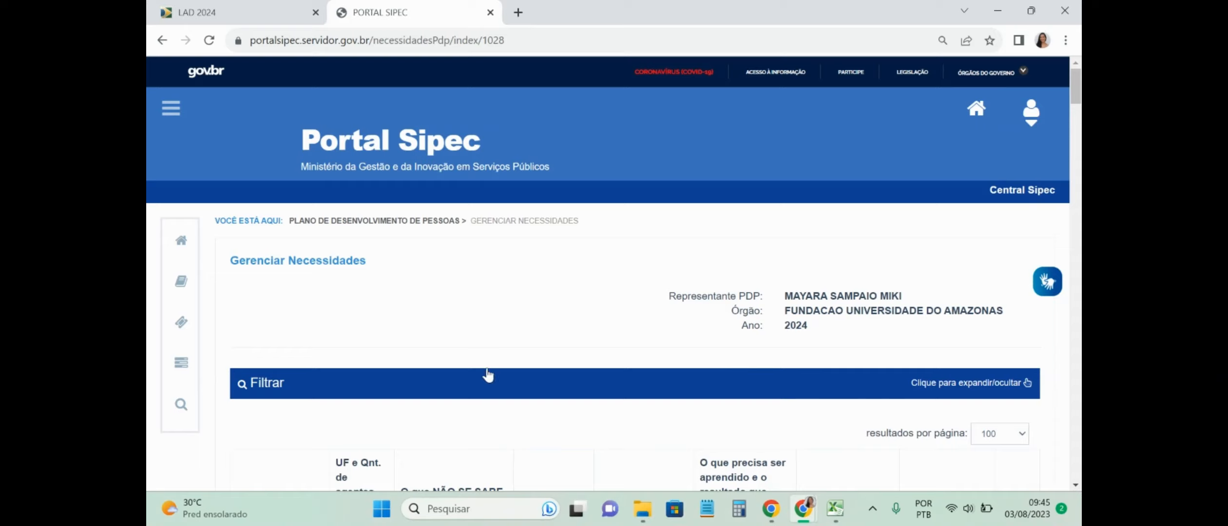
# Step: Filter the 2024 needs by unit 'progesp' and scroll to the two matching records
pyautogui.click(464, 396)
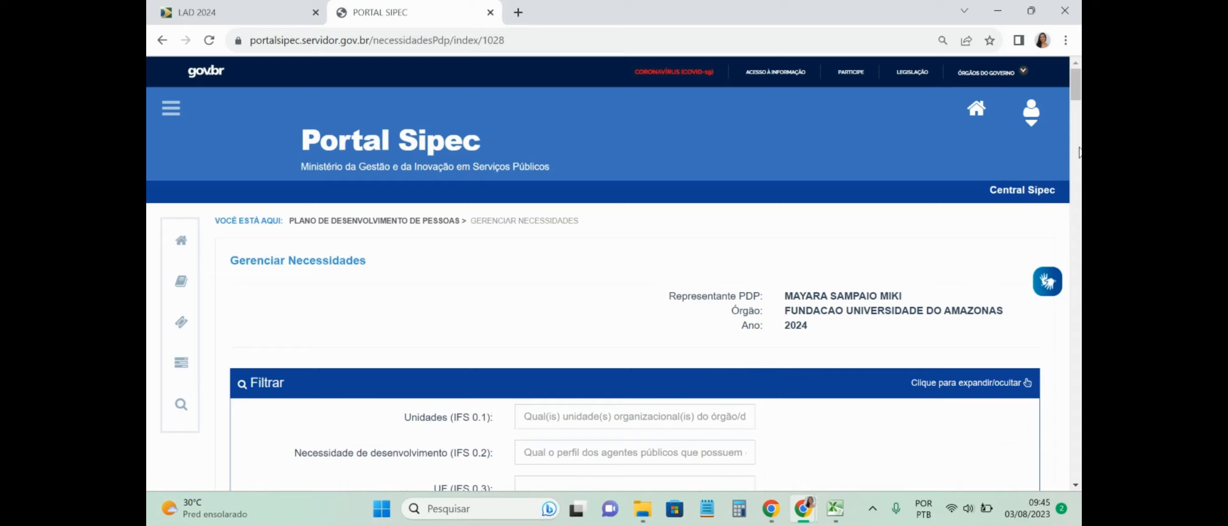
pyautogui.moveTo(1076, 87); pyautogui.dragTo(1079, 122)
pyautogui.scroll(3, 1079, 123)
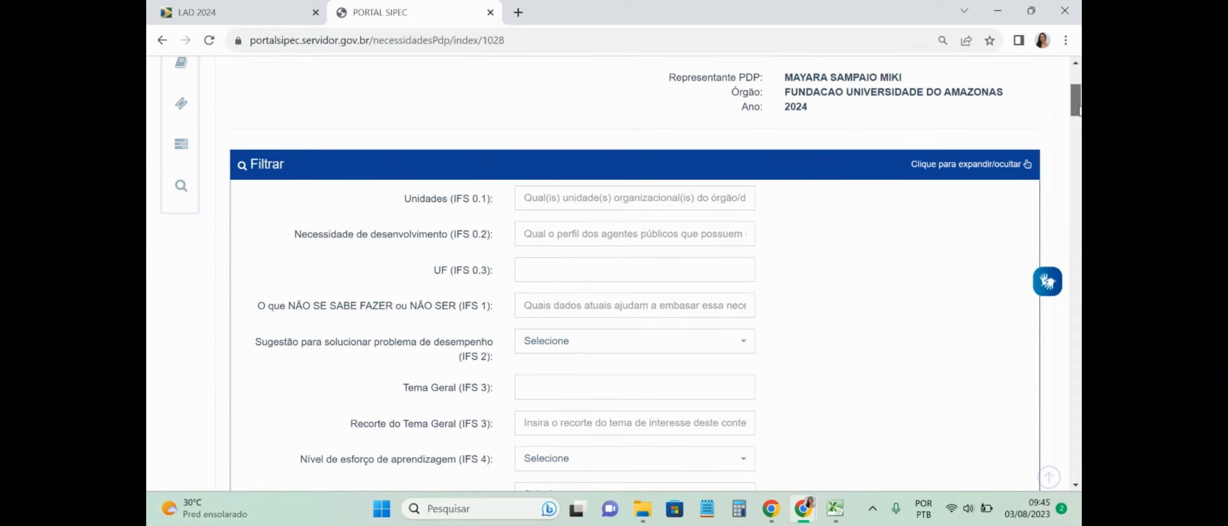
pyautogui.click(539, 207)
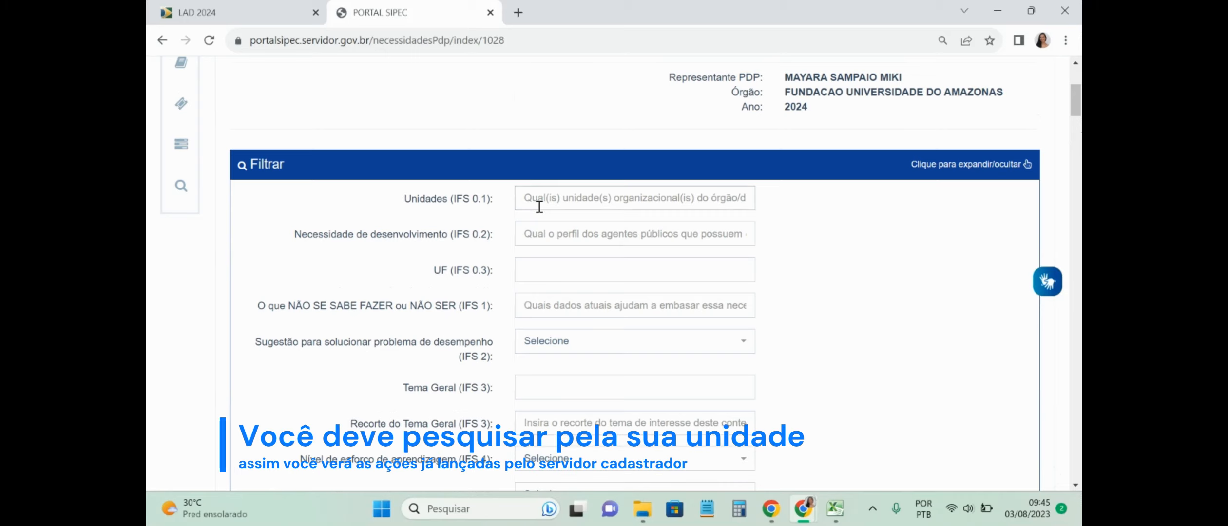
pyautogui.write('progesp')
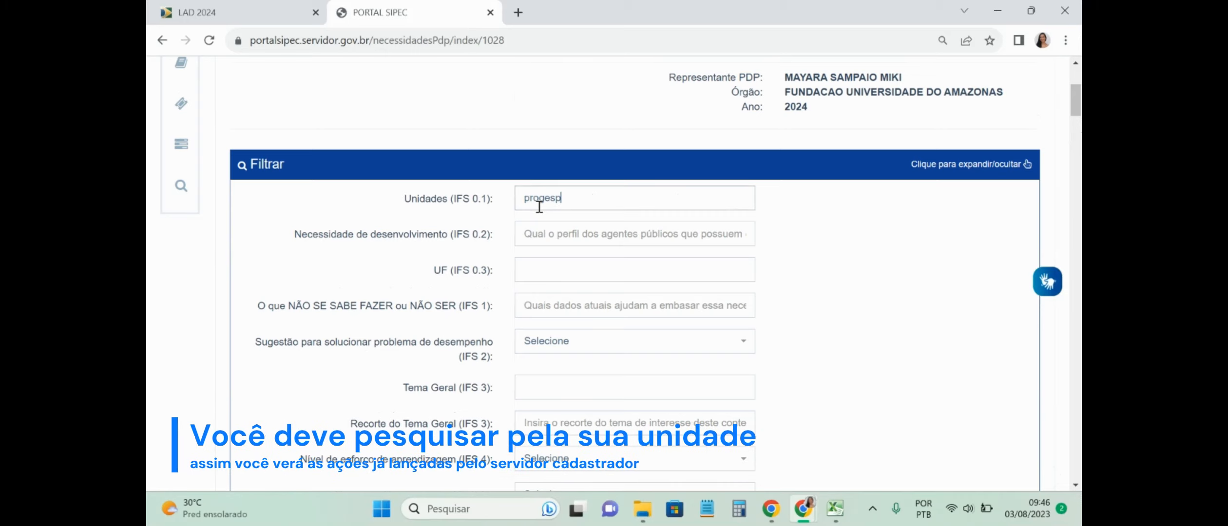
pyautogui.scroll(-5, 583, 285)
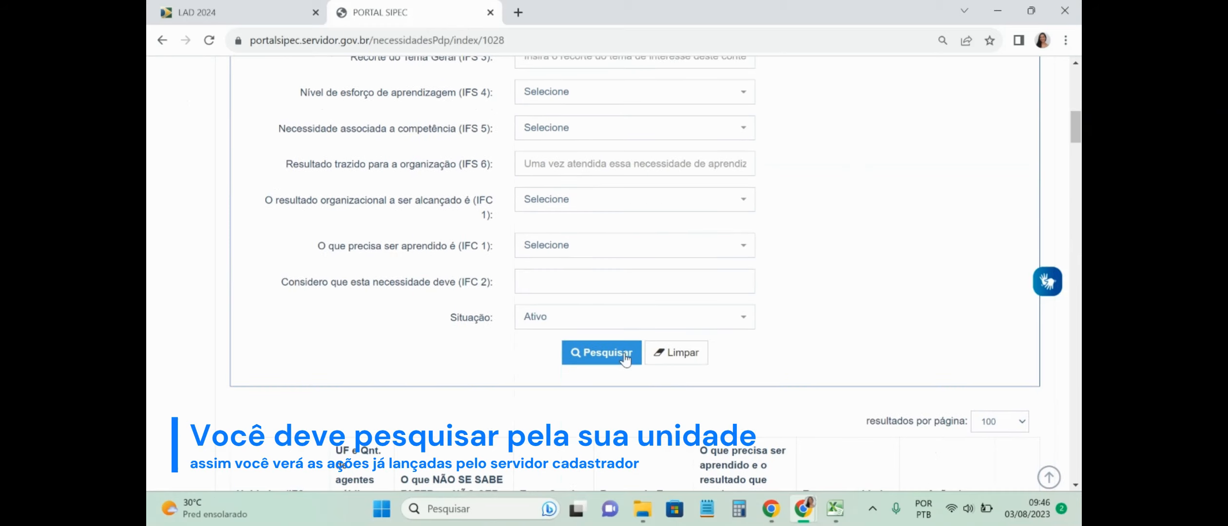
pyautogui.click(626, 358)
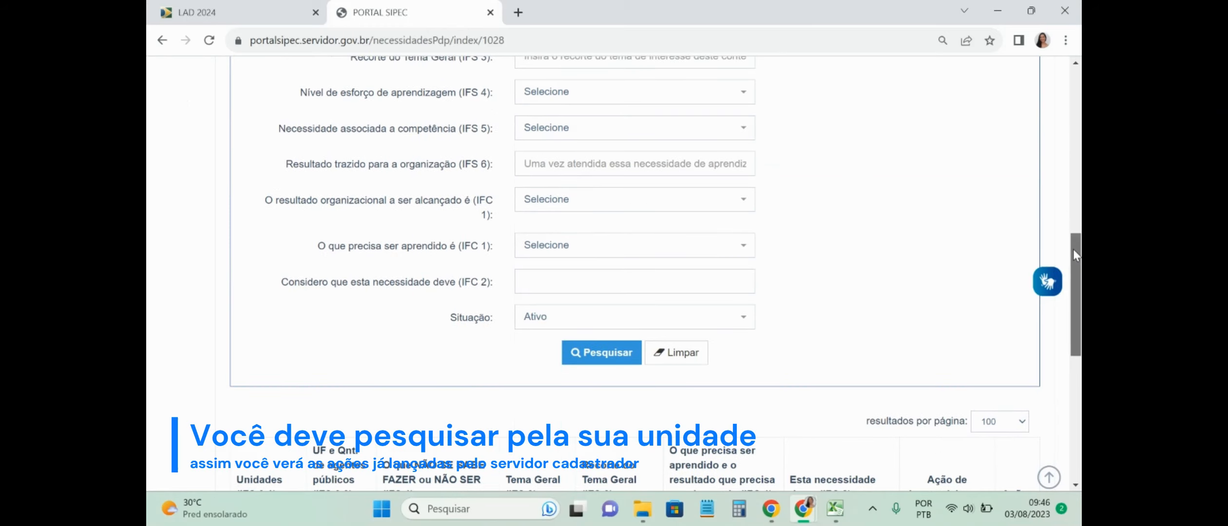
pyautogui.moveTo(1074, 251); pyautogui.dragTo(1079, 344)
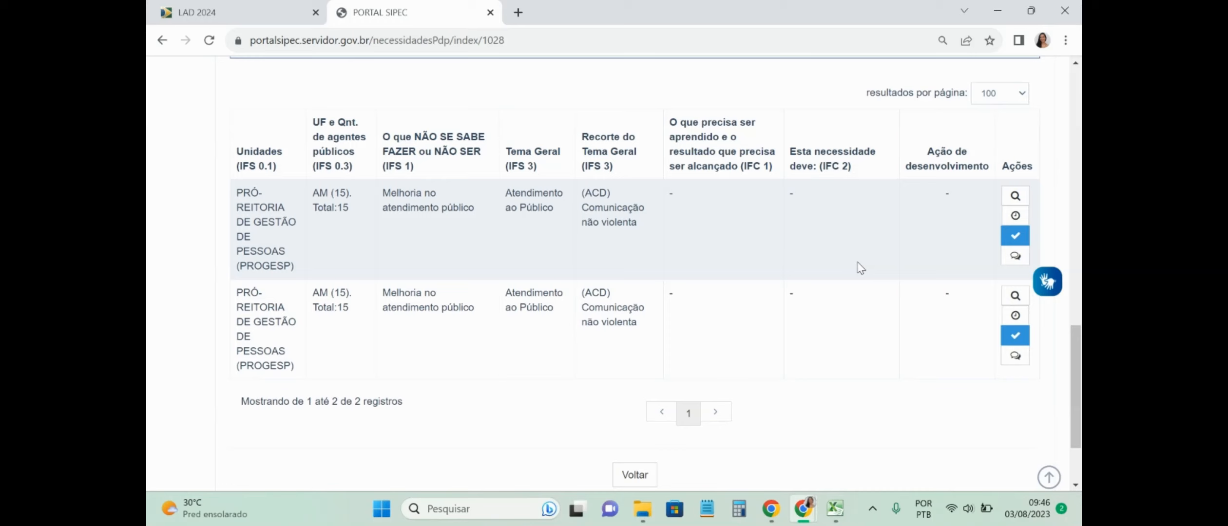
# Step: Open the chief's validation form for the (ACD) Comunicação não violenta need and review the team's answers
pyautogui.click(1014, 237)
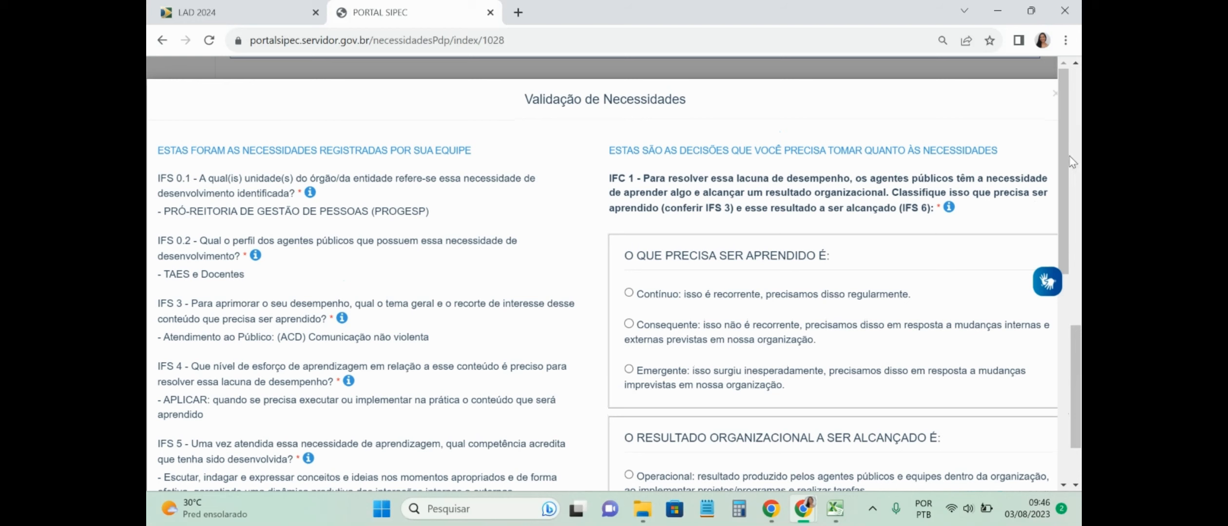
pyautogui.scroll(-1, 370, 119)
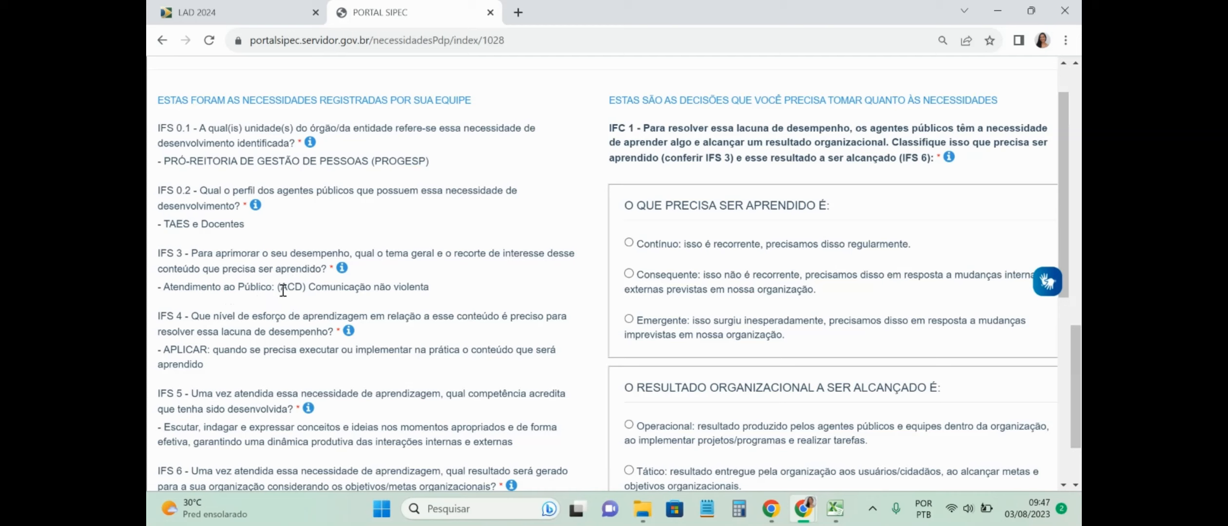
pyautogui.moveTo(280, 290); pyautogui.dragTo(442, 292)
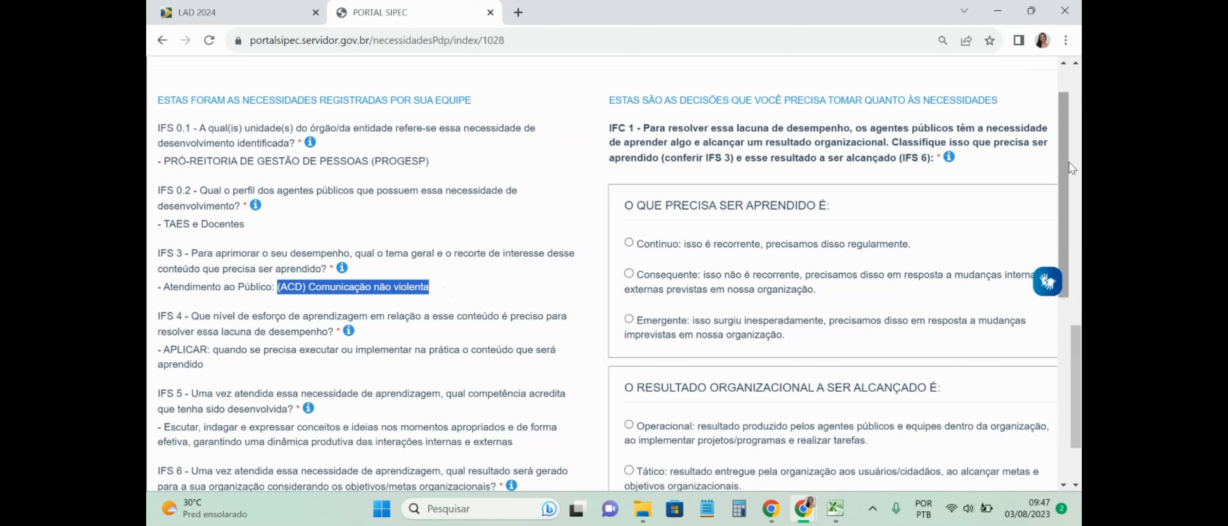
pyautogui.moveTo(1067, 158); pyautogui.dragTo(1066, 226)
pyautogui.scroll(4, 204, 161)
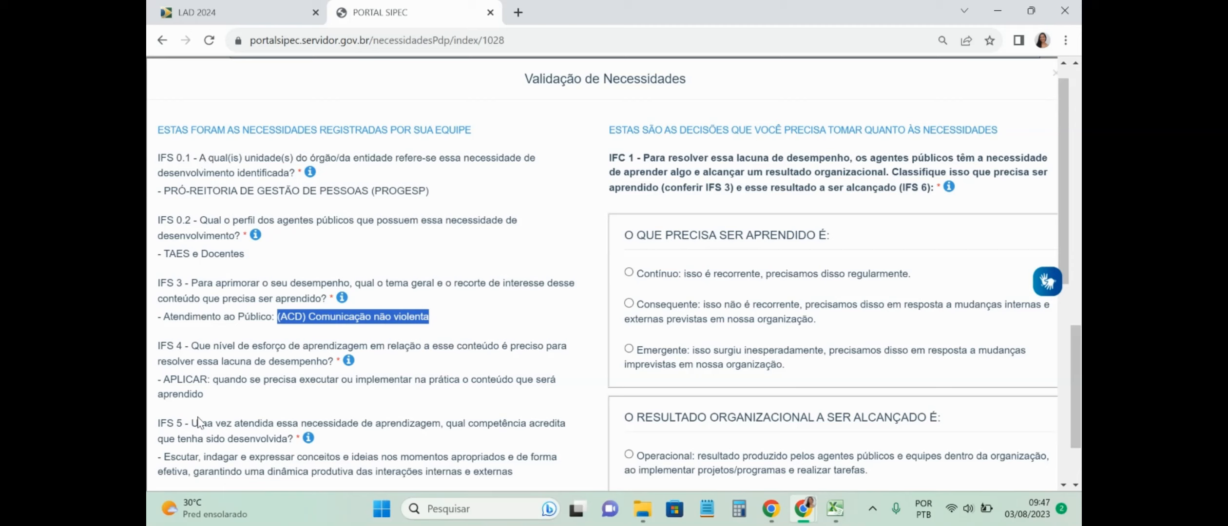
pyautogui.click(403, 360)
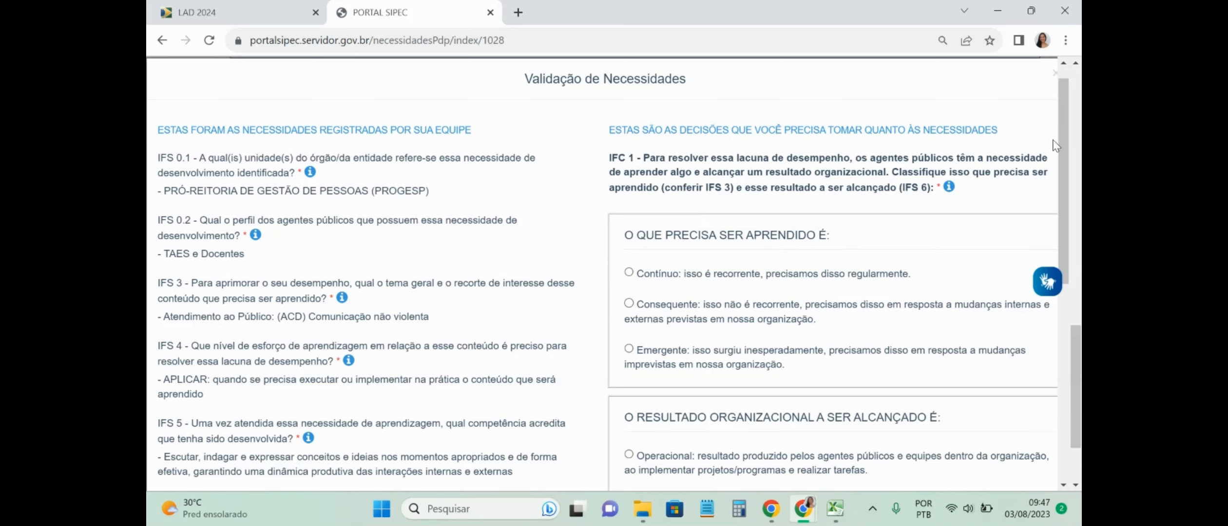
pyautogui.moveTo(1066, 155); pyautogui.dragTo(1073, 181)
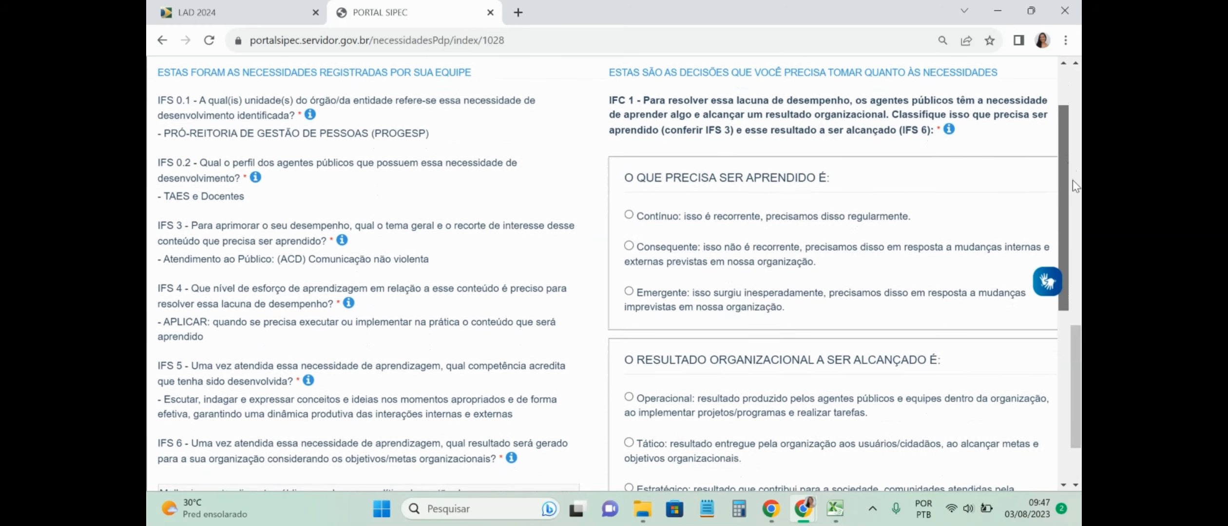
# Step: Check cell J5's answer in the Excel sheet against the Contínuo learning option in the form
pyautogui.click(835, 513)
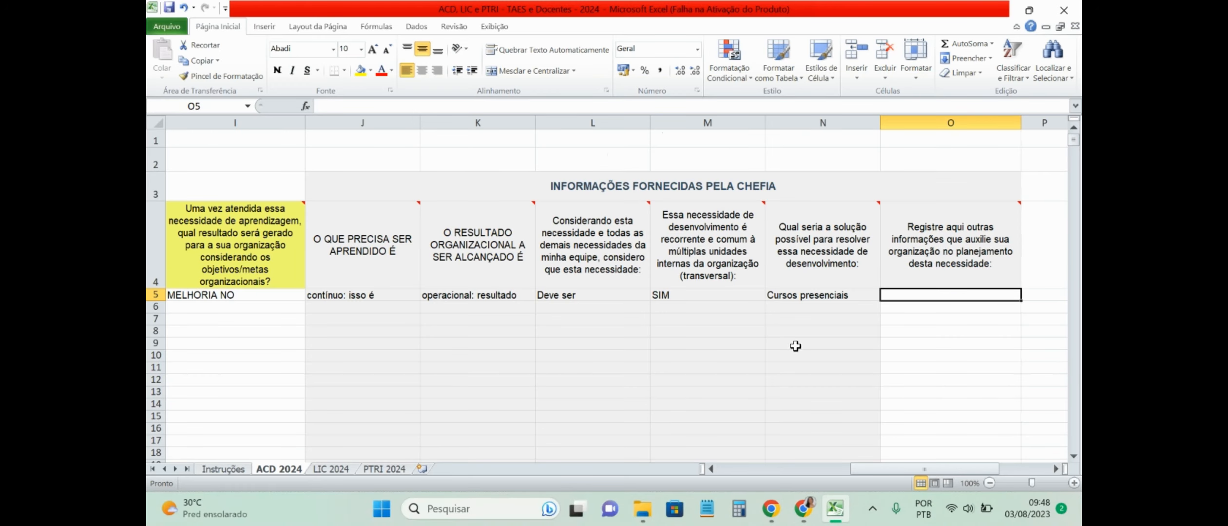
pyautogui.click(376, 296)
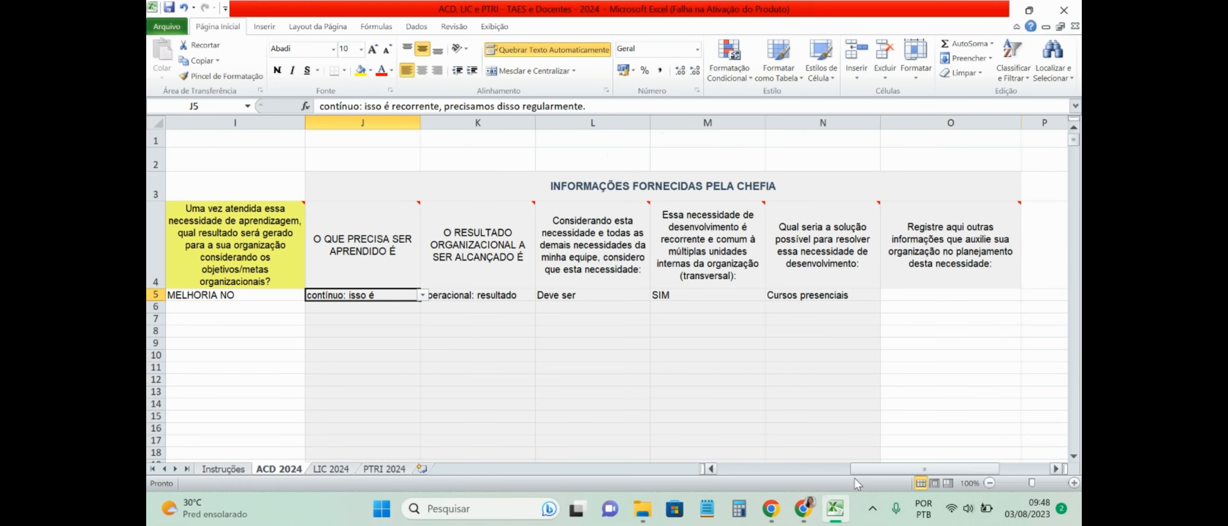
pyautogui.moveTo(804, 509)
pyautogui.click(860, 456)
pyautogui.click(861, 456)
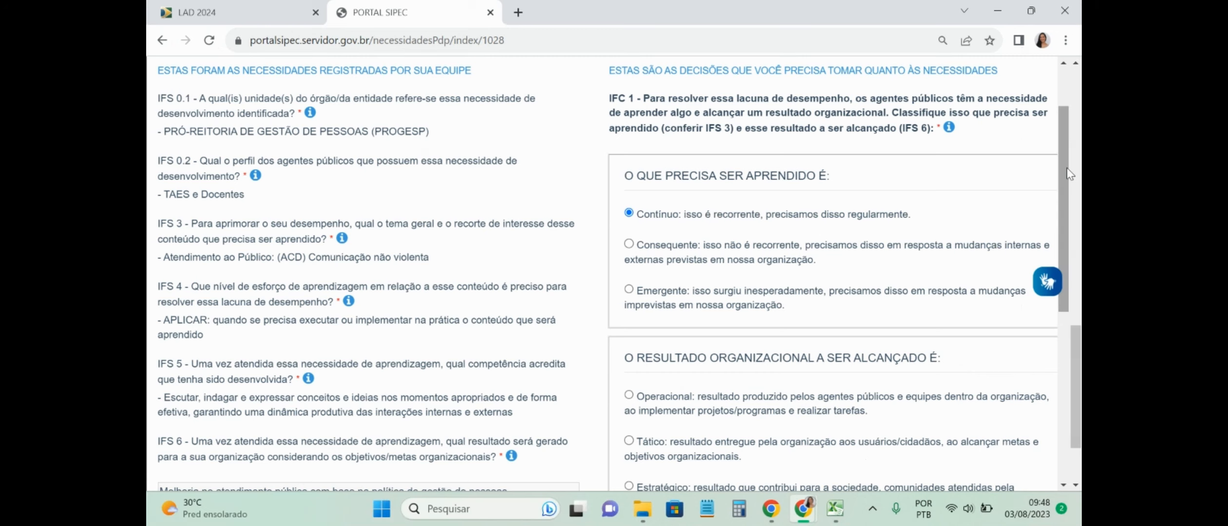
pyautogui.moveTo(1067, 168); pyautogui.dragTo(1070, 273)
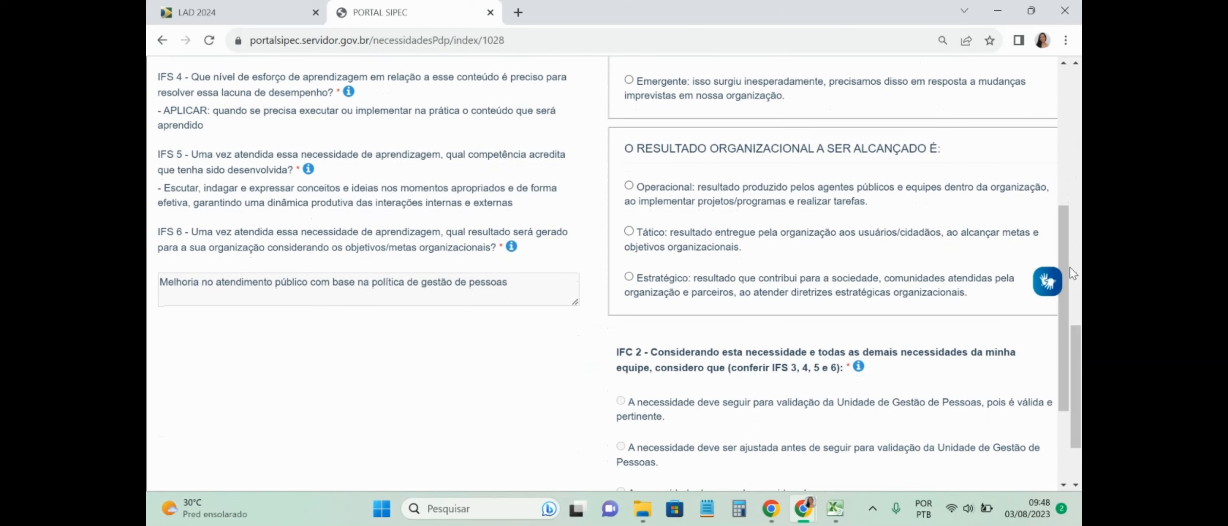
# Step: Select Operacional as the organizational result, matching column K in Excel
pyautogui.click(835, 510)
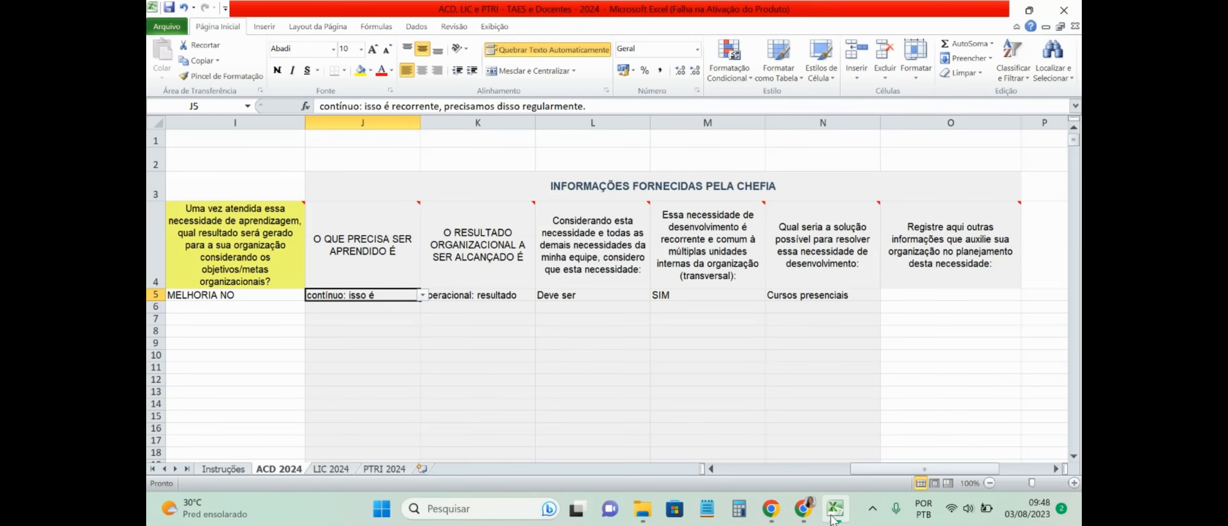
pyautogui.click(834, 518)
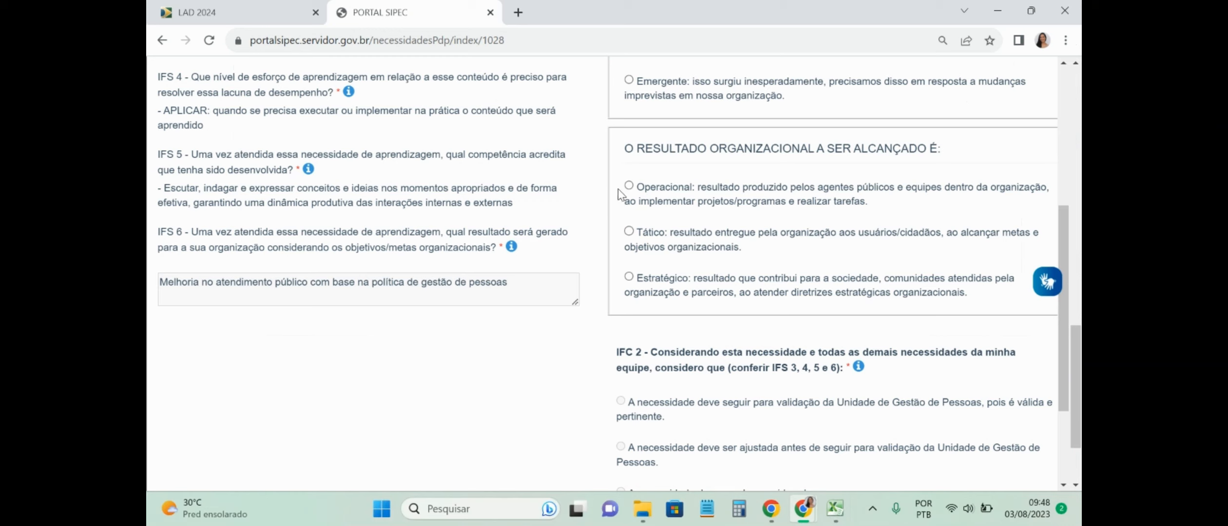
pyautogui.click(629, 185)
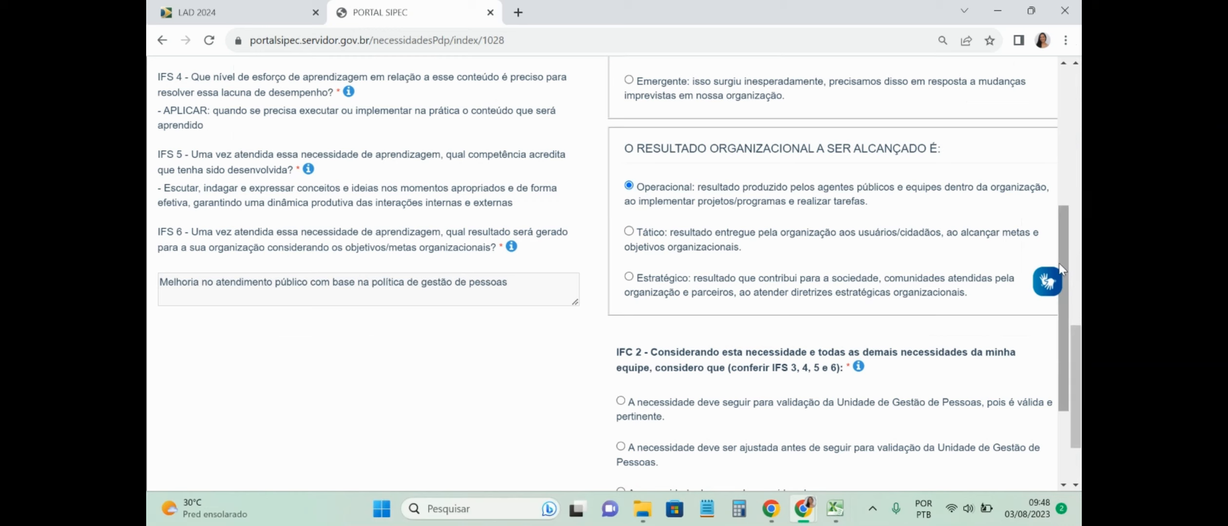
pyautogui.moveTo(1064, 257); pyautogui.dragTo(1070, 327)
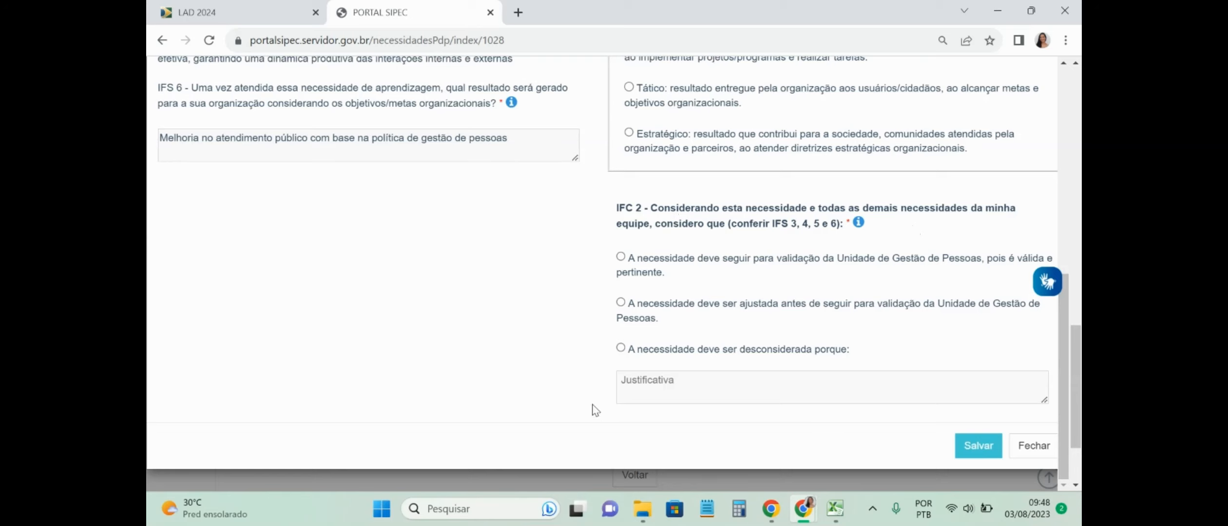
# Step: Set Excel cell L5 to the first dropdown option, proceeding to the next stage
pyautogui.click(835, 508)
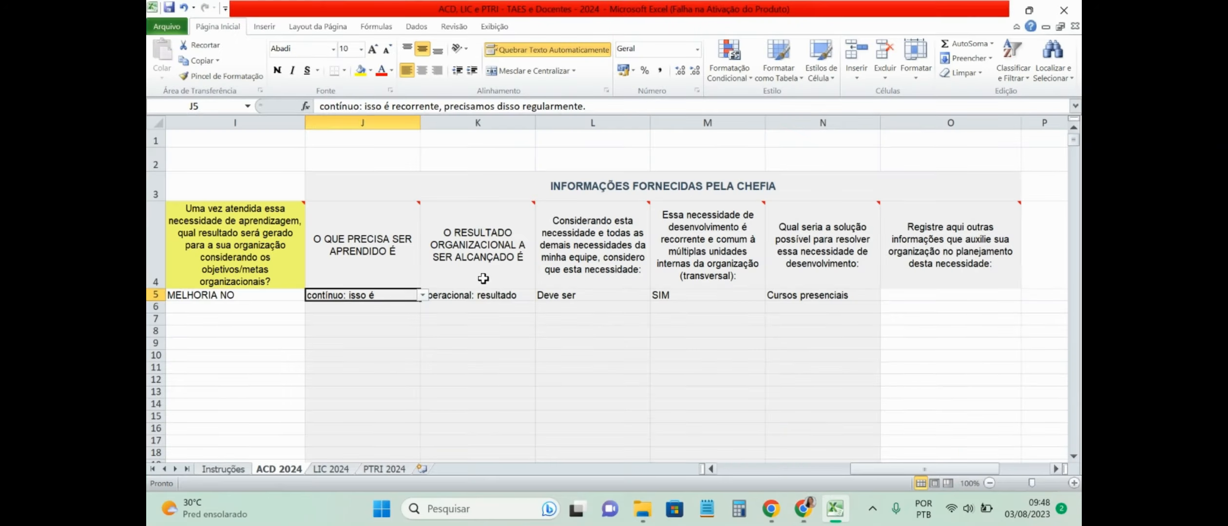
pyautogui.click(562, 297)
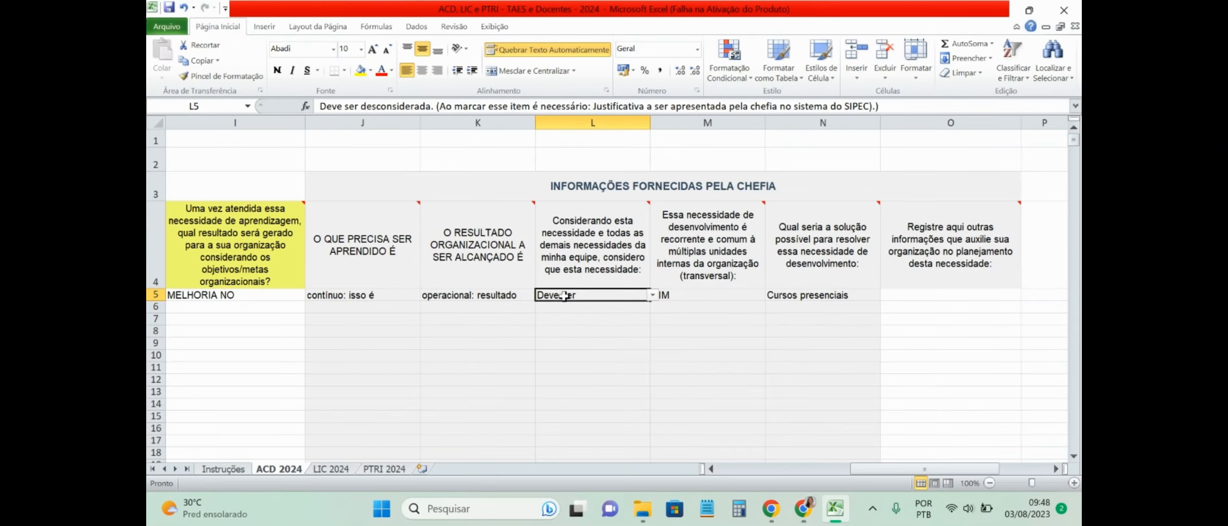
pyautogui.click(652, 294)
pyautogui.click(595, 306)
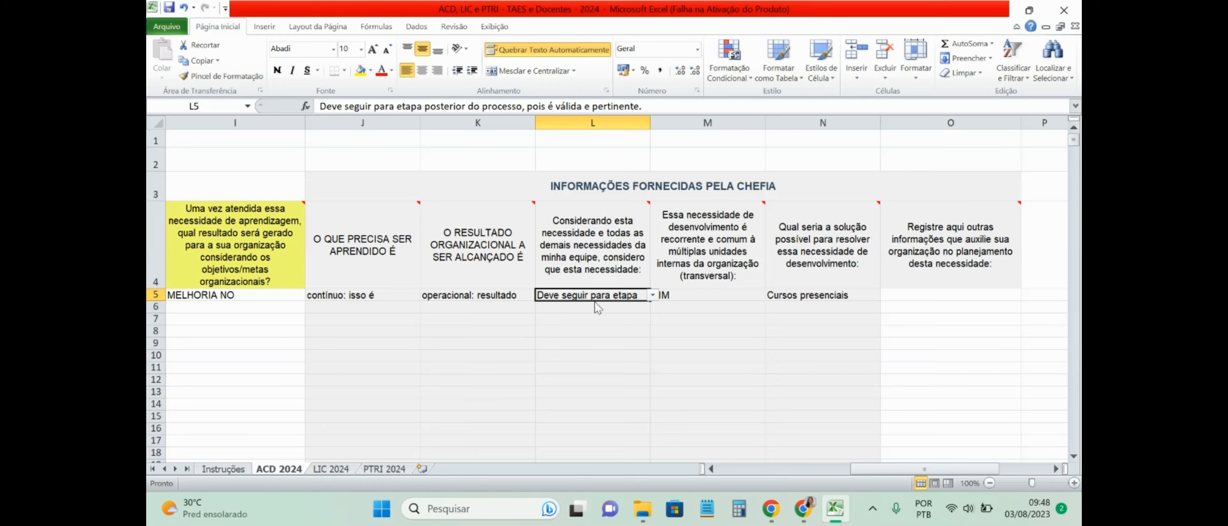
# Step: Mark the need to proceed to Gestão de Pessoas validation and save it in SIPEC
pyautogui.click(838, 510)
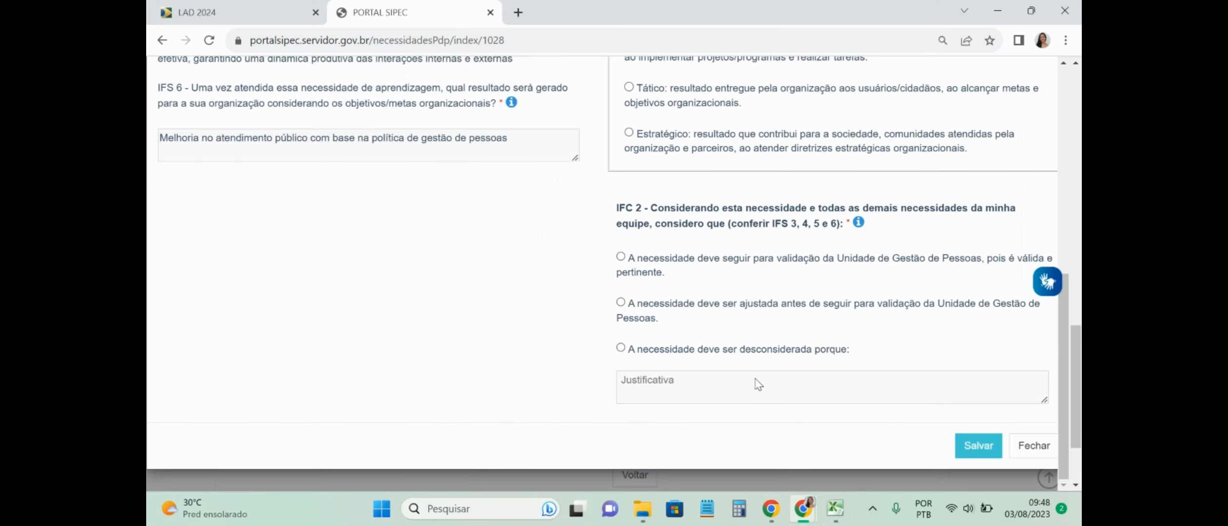
pyautogui.click(621, 257)
pyautogui.click(976, 447)
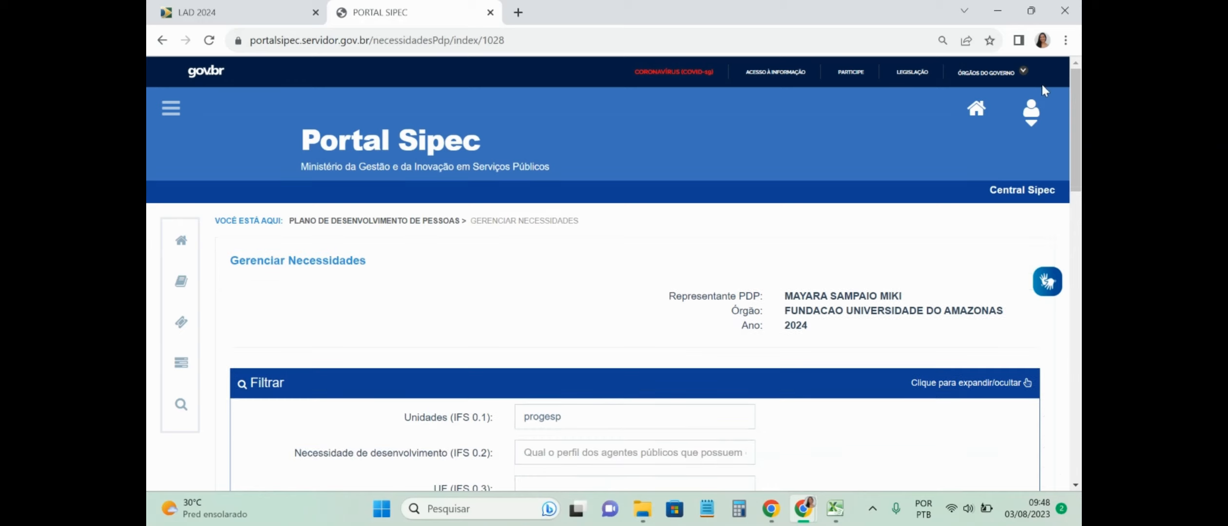
# Step: Review the first results row showing Contínuo, Operacional and the proceed-to-validation decision
pyautogui.click(1032, 111)
pyautogui.moveTo(1078, 111); pyautogui.dragTo(1074, 358)
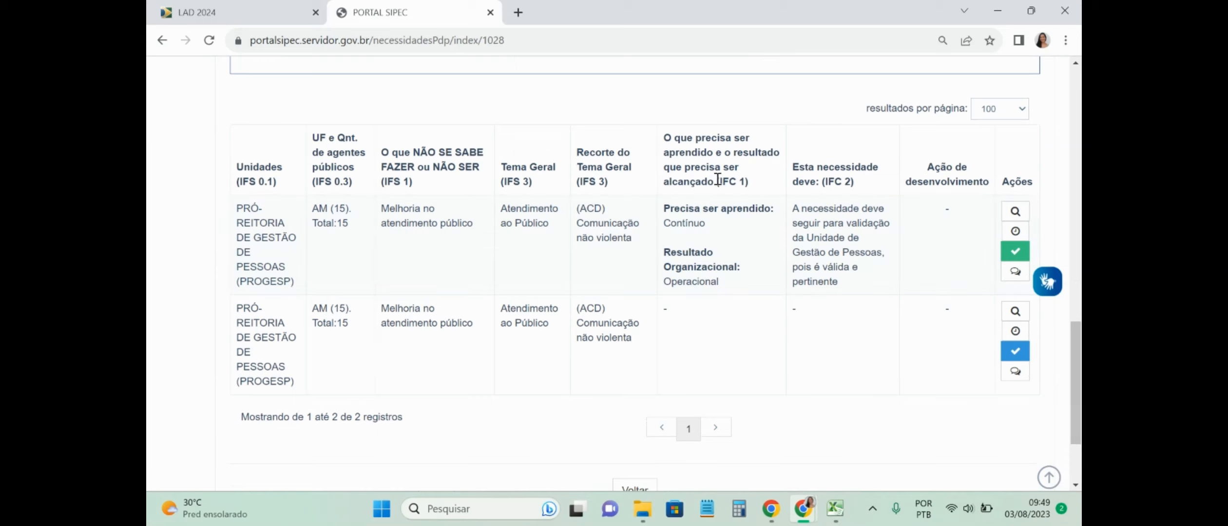
pyautogui.moveTo(717, 181)
pyautogui.mouseDown()
pyautogui.moveTo(760, 194)
pyautogui.moveTo(862, 185)
pyautogui.mouseUp()
pyautogui.click(861, 185)
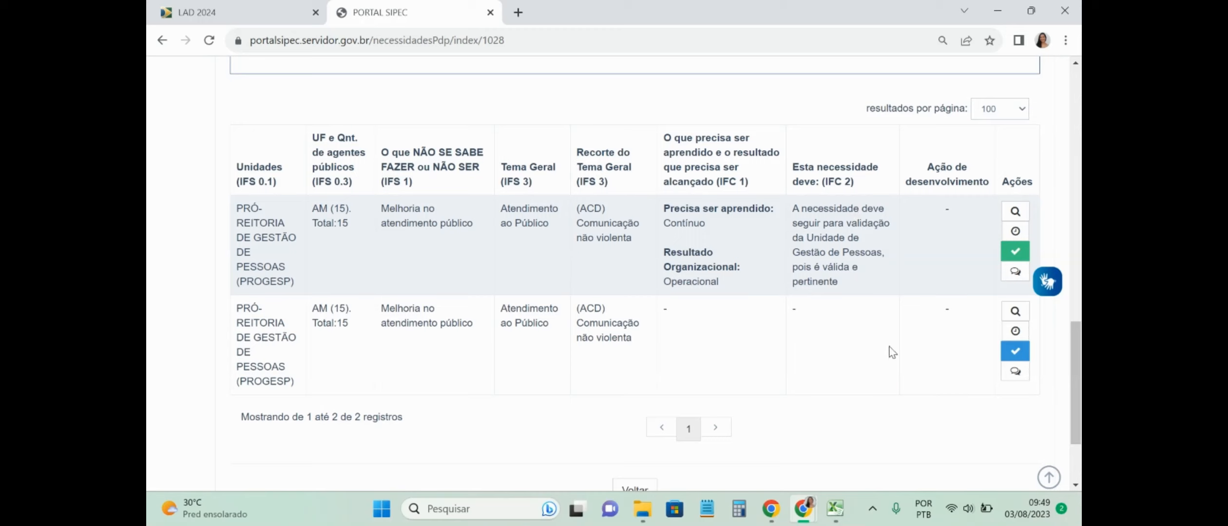
# Step: On the LAD 2024 page, open Siglas para o LAD 24 and scroll to the acronym table
pyautogui.click(196, 10)
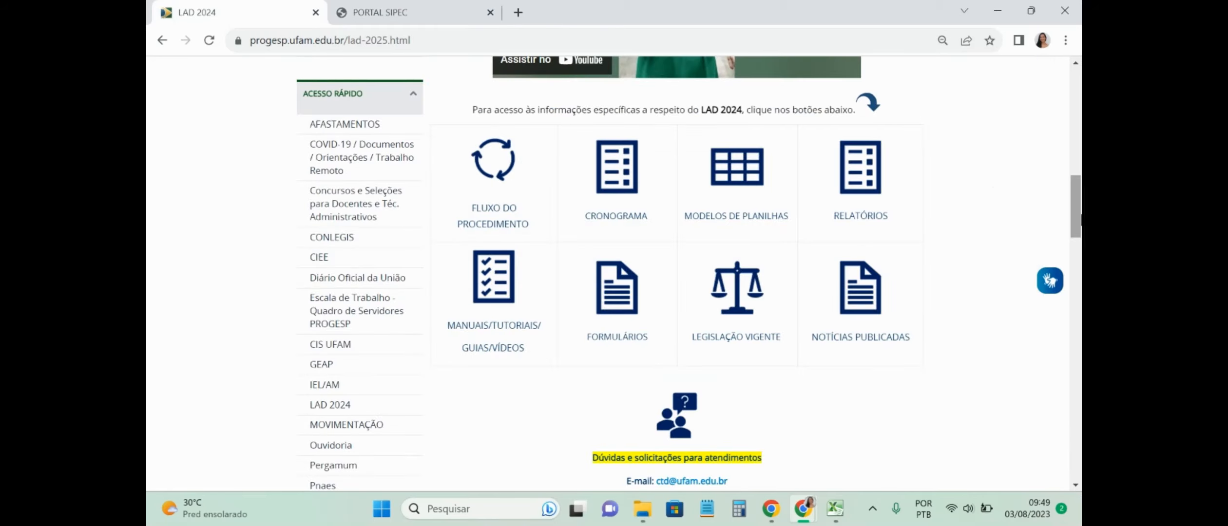
pyautogui.moveTo(1076, 222); pyautogui.dragTo(1076, 184)
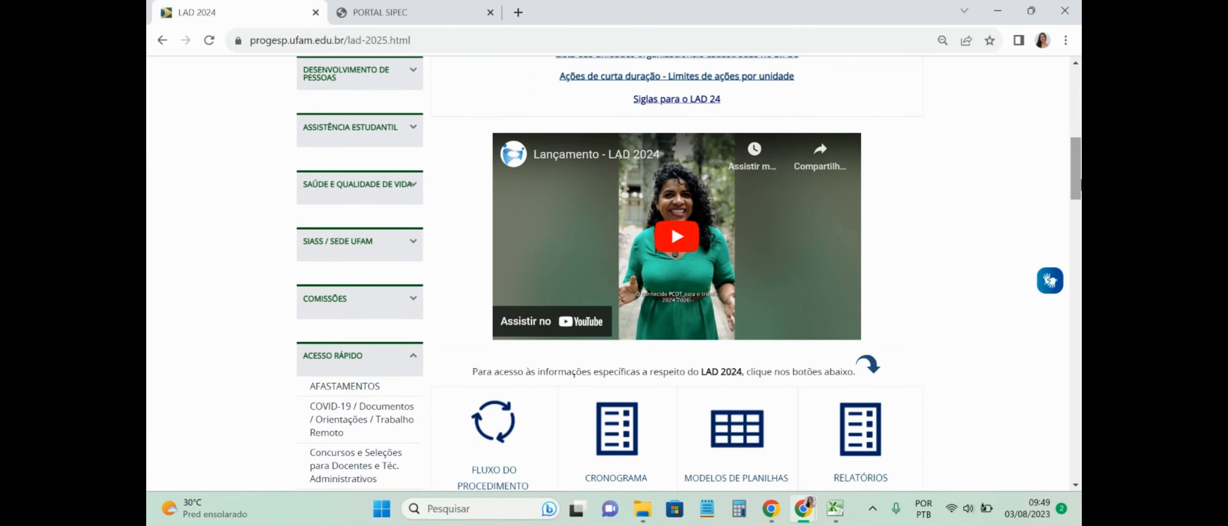
pyautogui.click(698, 100)
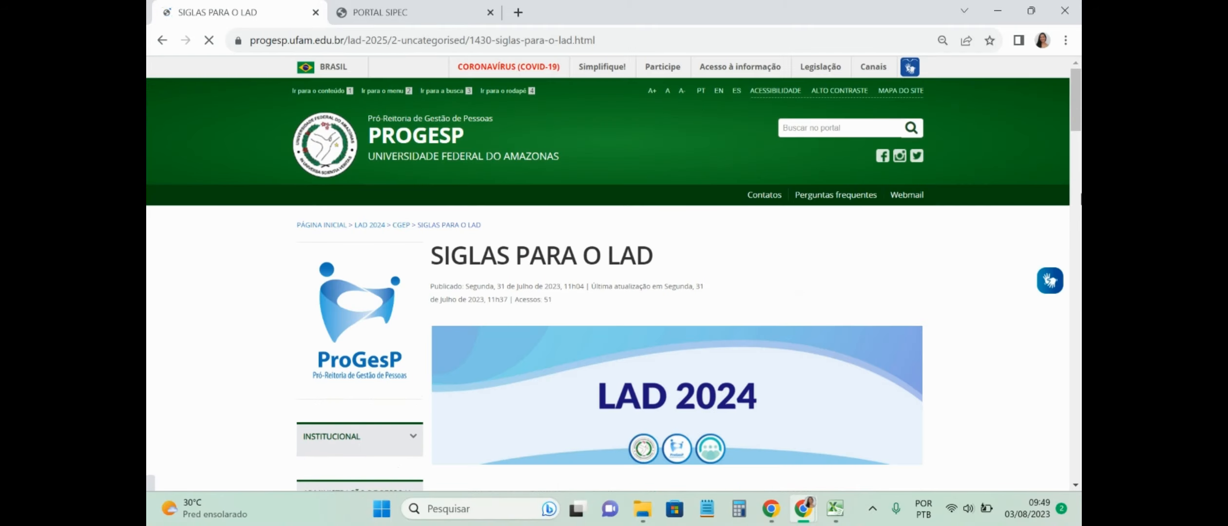
pyautogui.click(1077, 177)
pyautogui.moveTo(1078, 180); pyautogui.dragTo(1073, 147)
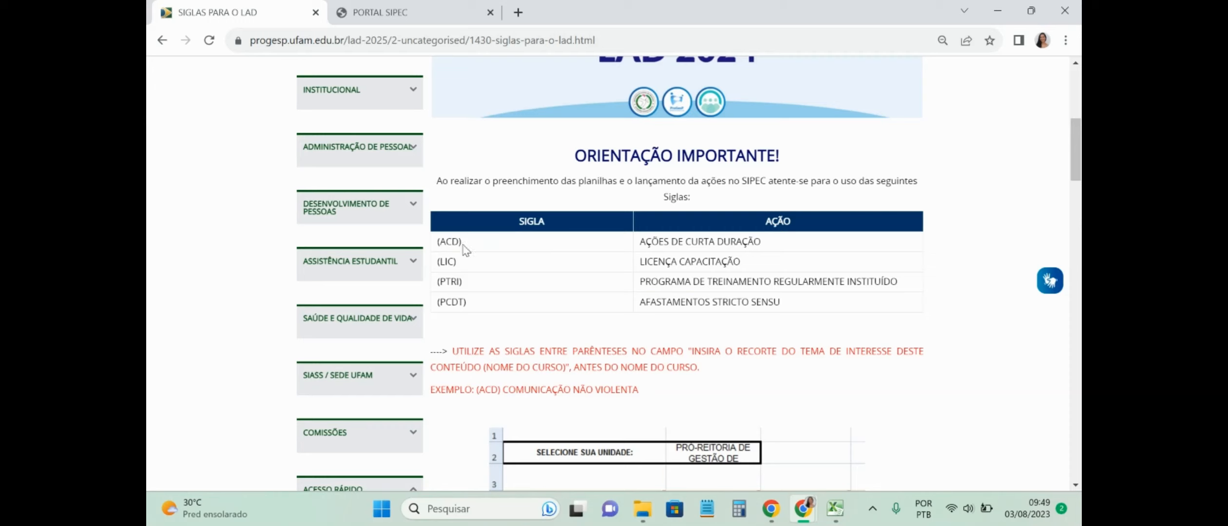
# Step: Highlight the ACD and PTRI acronyms in the course-name table
pyautogui.moveTo(447, 241); pyautogui.dragTo(473, 243)
pyautogui.moveTo(434, 282); pyautogui.dragTo(475, 289)
pyautogui.click(478, 293)
pyautogui.moveTo(813, 512)
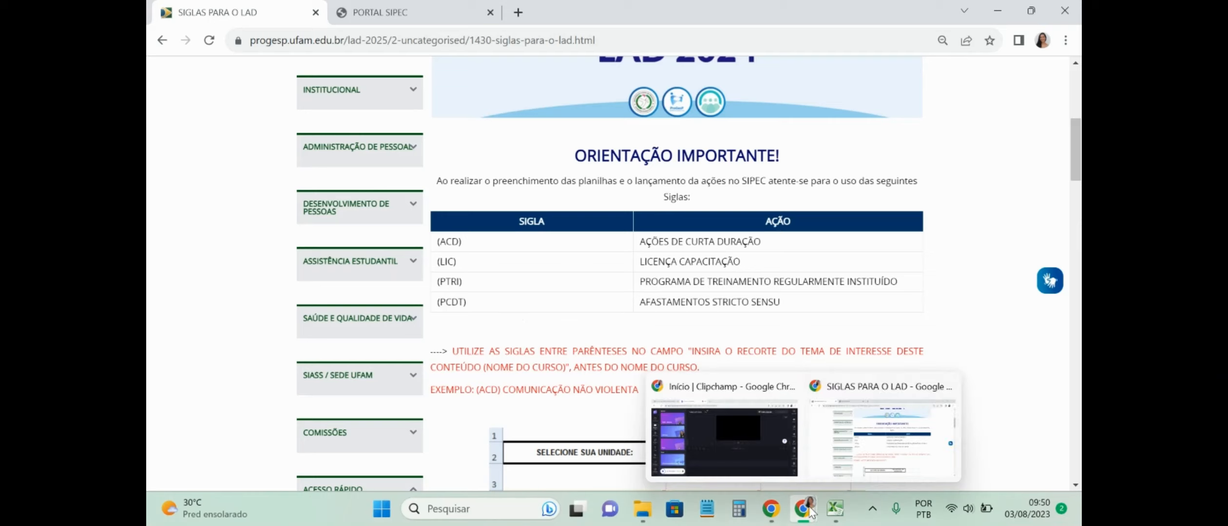